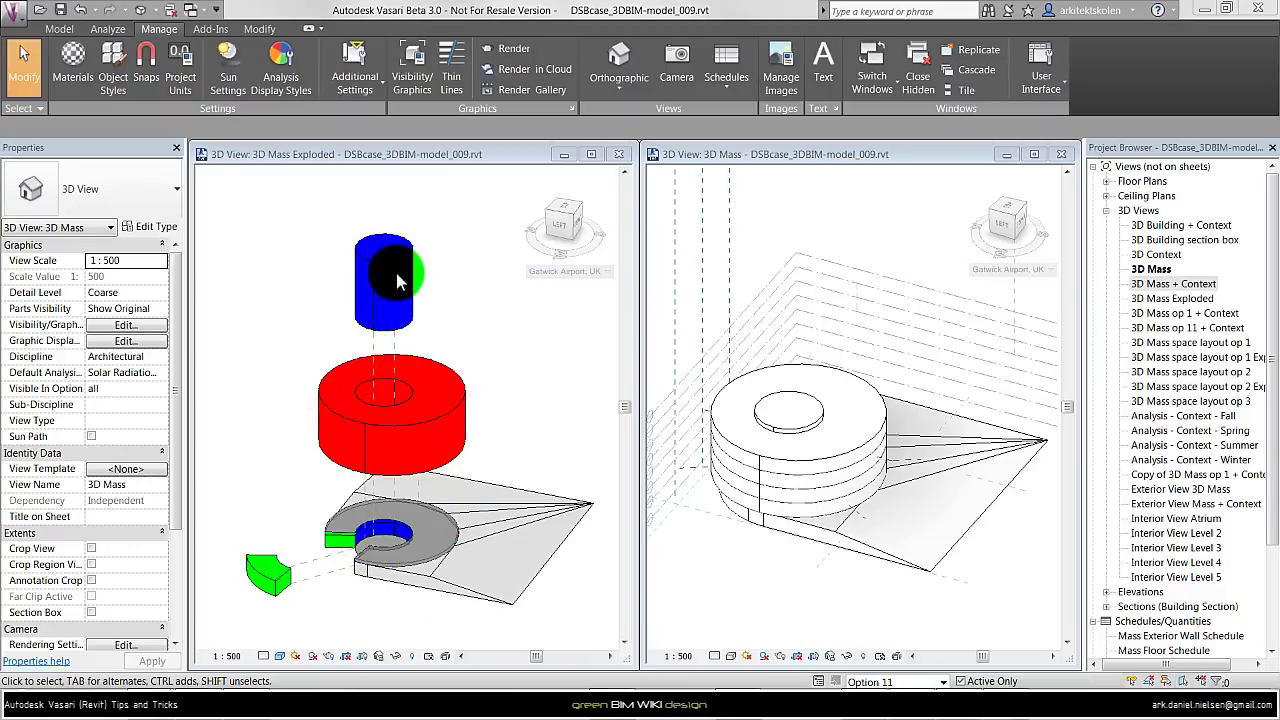
# Step: Make the 3D Mass view active, with the mass hidden and only level lines showing
pyautogui.click(258, 575)
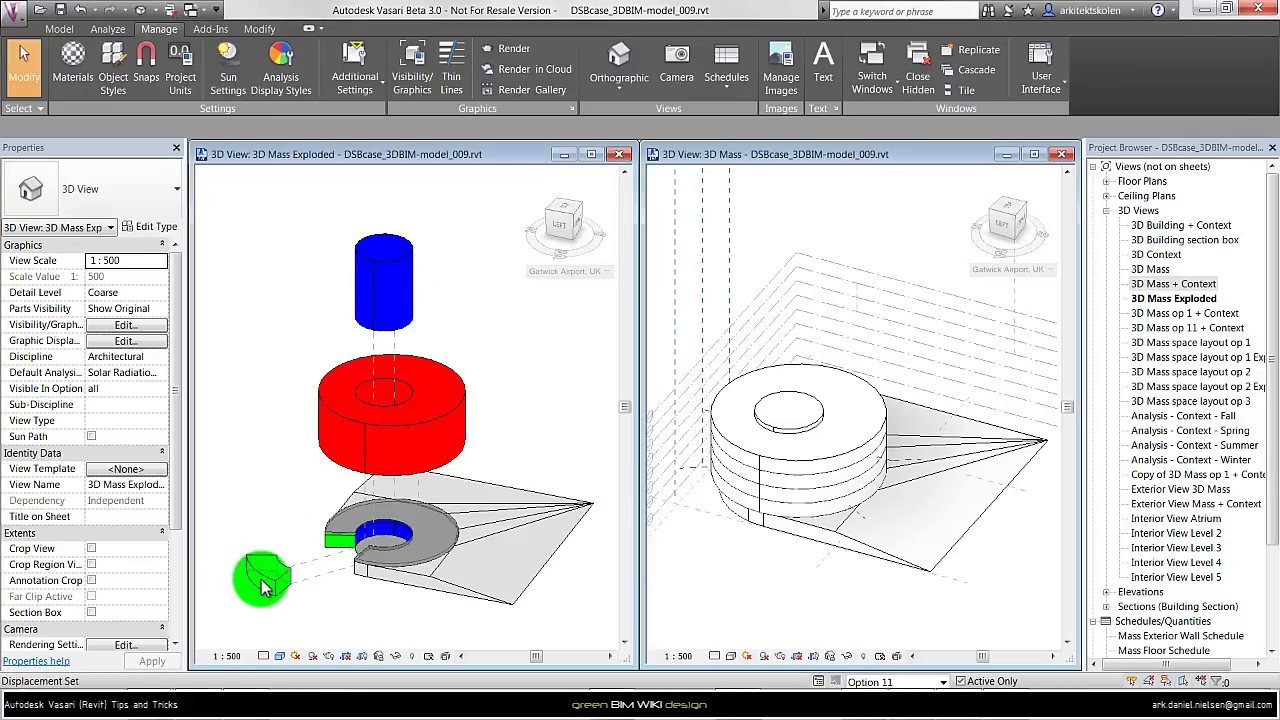
pyautogui.click(914, 243)
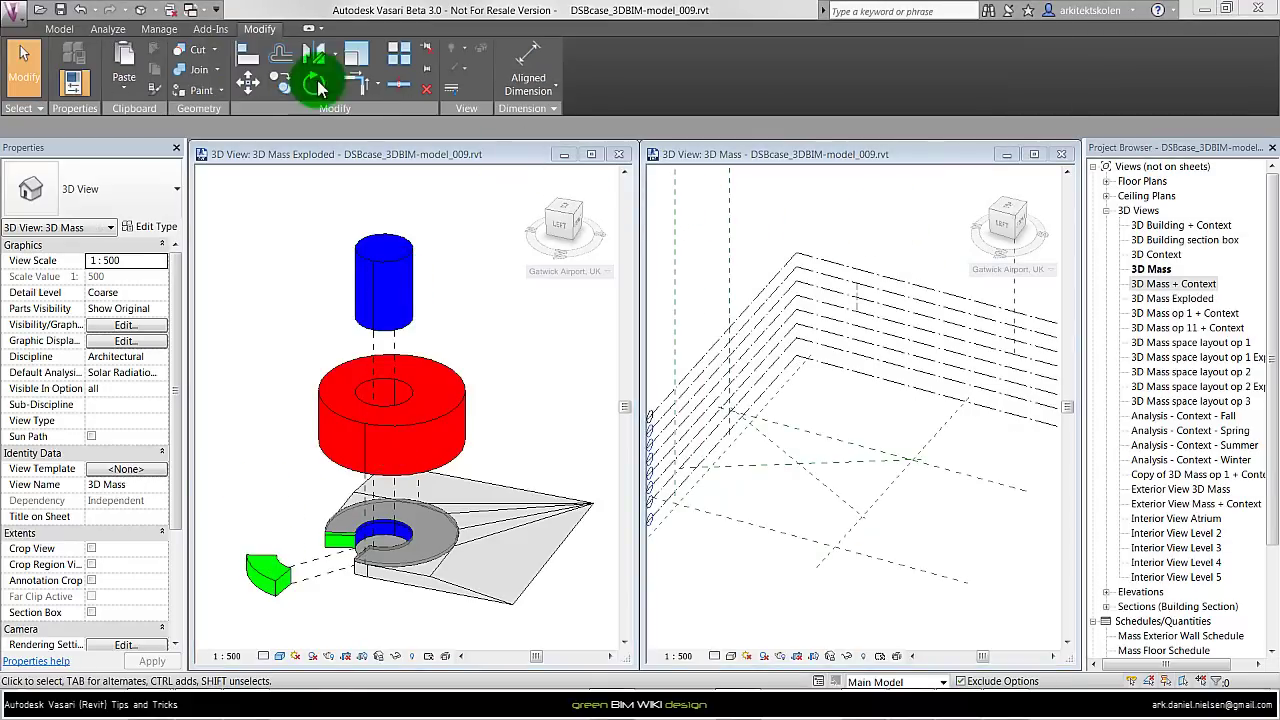
# Step: Start a new in-place mass and sketch a circle of radius 16500 on Level 2
pyautogui.click(57, 29)
pyautogui.click(208, 93)
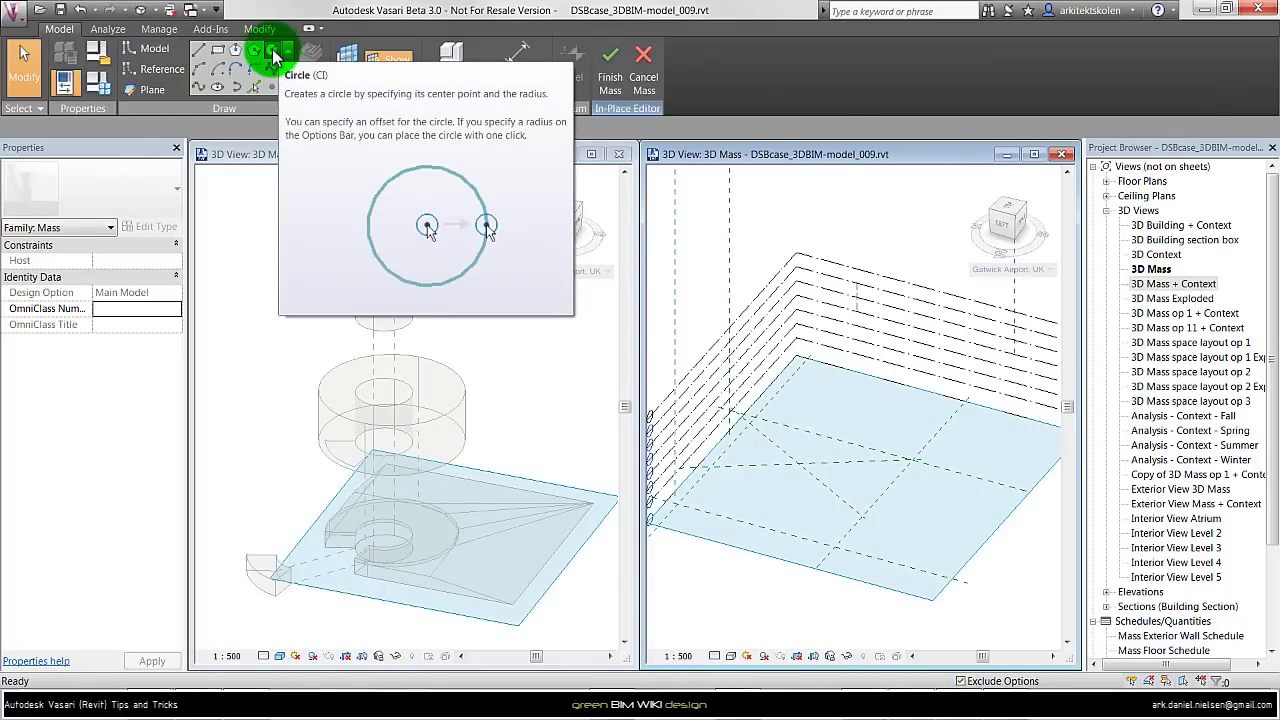
pyautogui.click(272, 52)
pyautogui.click(312, 85)
pyautogui.click(294, 128)
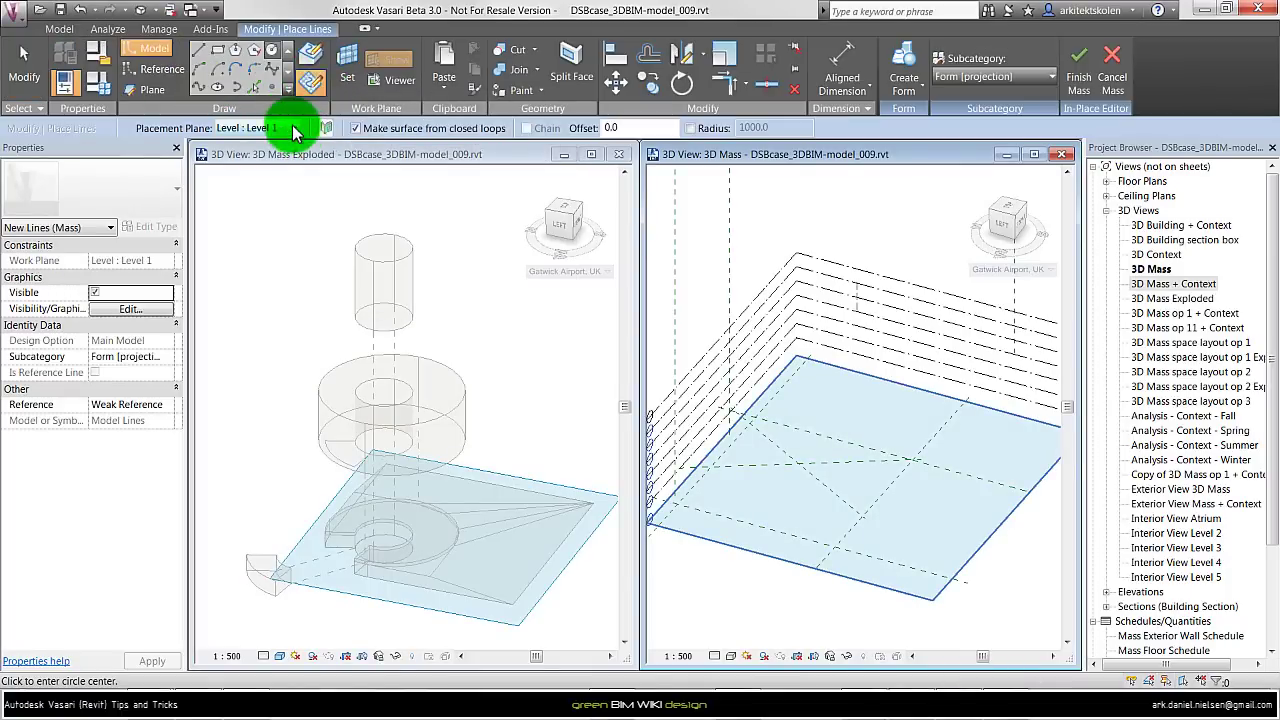
pyautogui.click(292, 177)
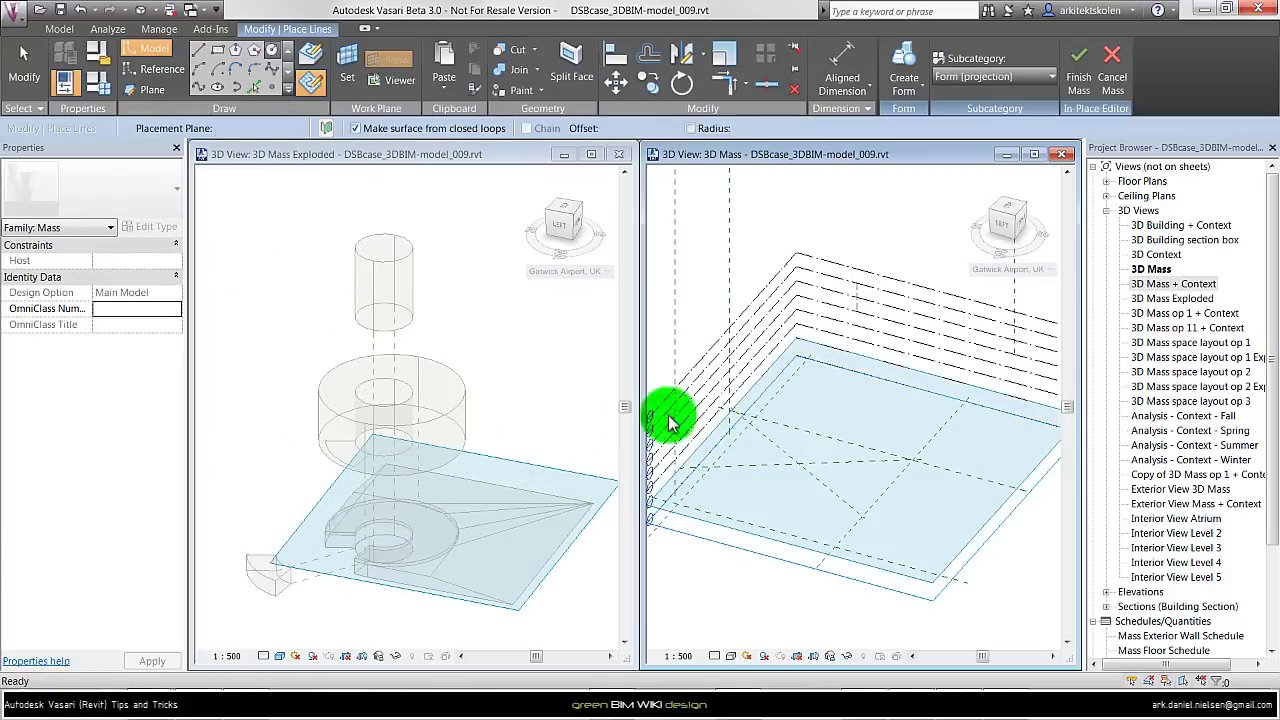
pyautogui.click(1012, 215)
pyautogui.click(838, 405)
pyautogui.click(933, 405)
pyautogui.click(928, 410)
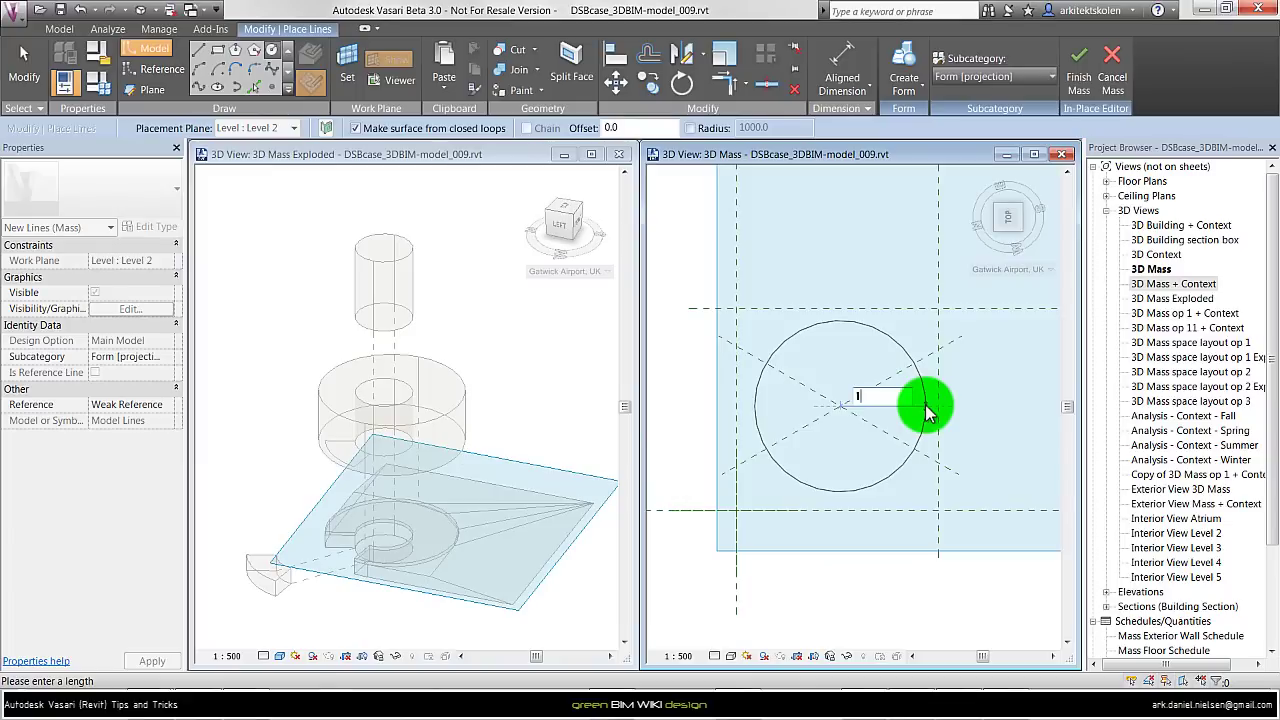
pyautogui.write('16500')
pyautogui.press('Return')
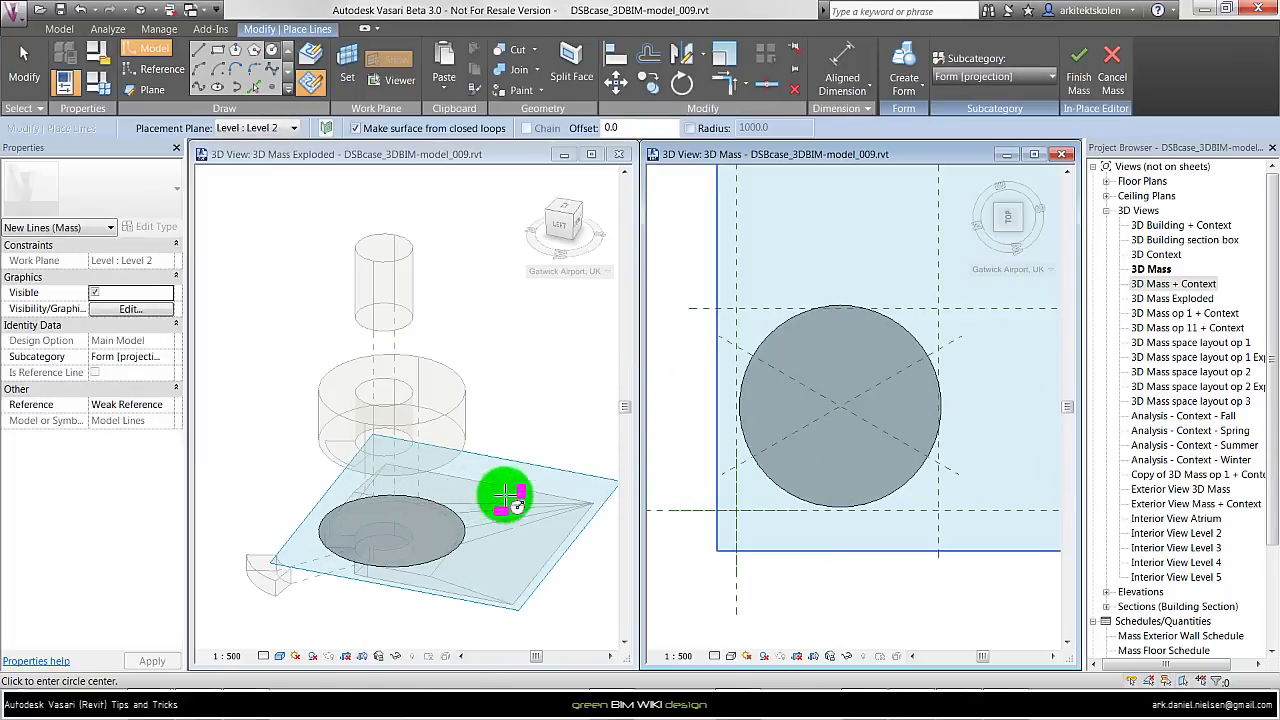
pyautogui.press('Escape')
# Step: Extrude the circle profile upward into a cylinder form
pyautogui.click(870, 480)
pyautogui.keyDown('shift'); pyautogui.moveTo(860, 470); pyautogui.dragTo(843, 340, button='middle'); pyautogui.keyUp('shift')
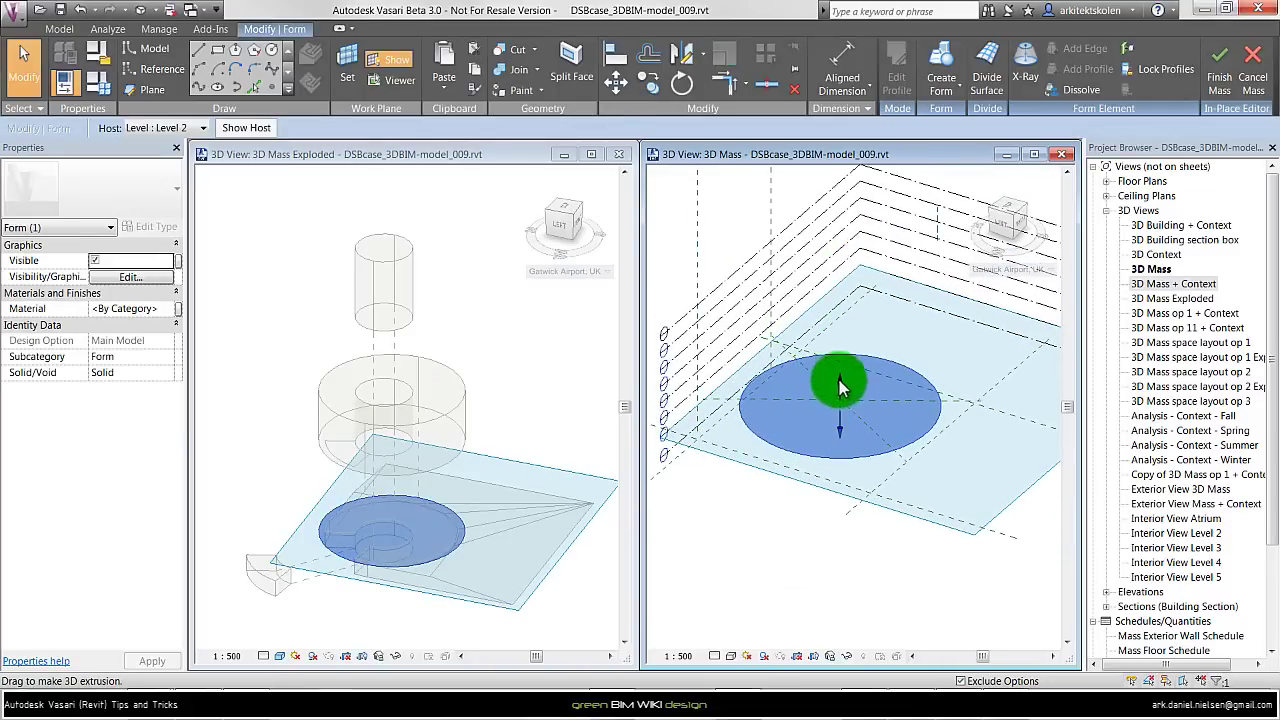
pyautogui.click(834, 336)
pyautogui.moveTo(834, 336); pyautogui.dragTo(820, 300)
pyautogui.click(823, 530)
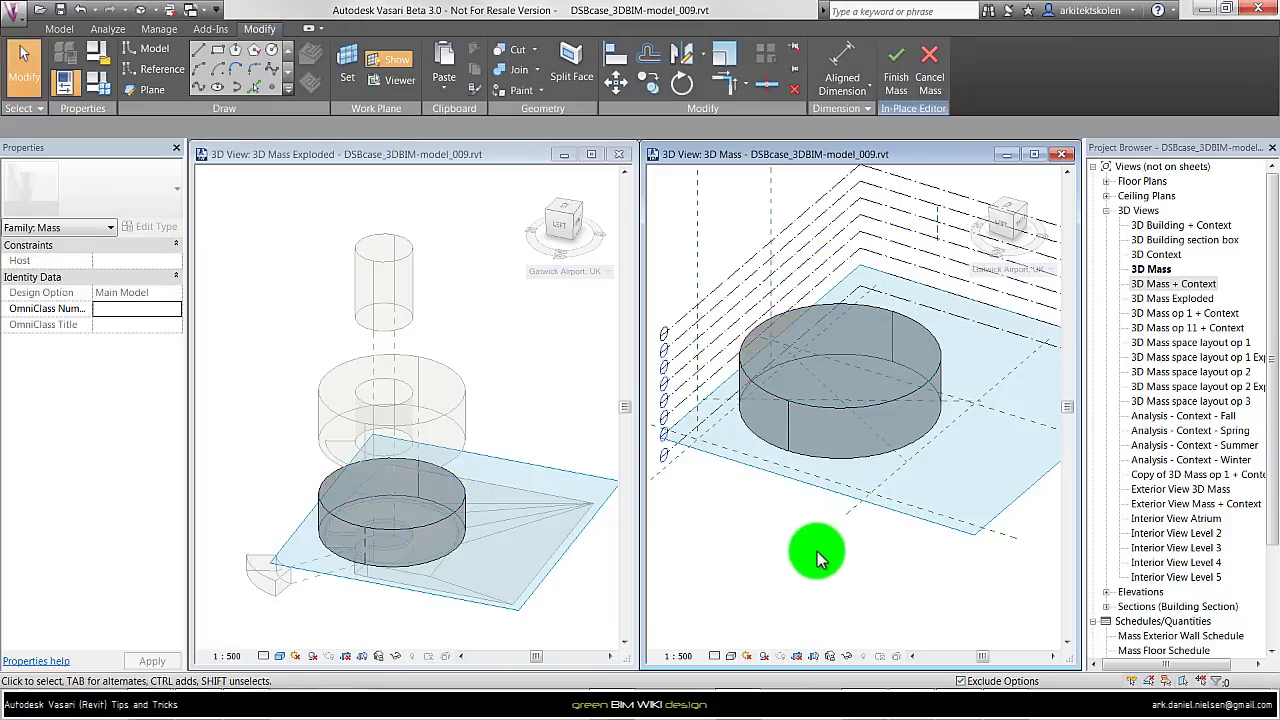
# Step: Align the cylinder's top to the level above, then finish the mass
pyautogui.click(1006, 226)
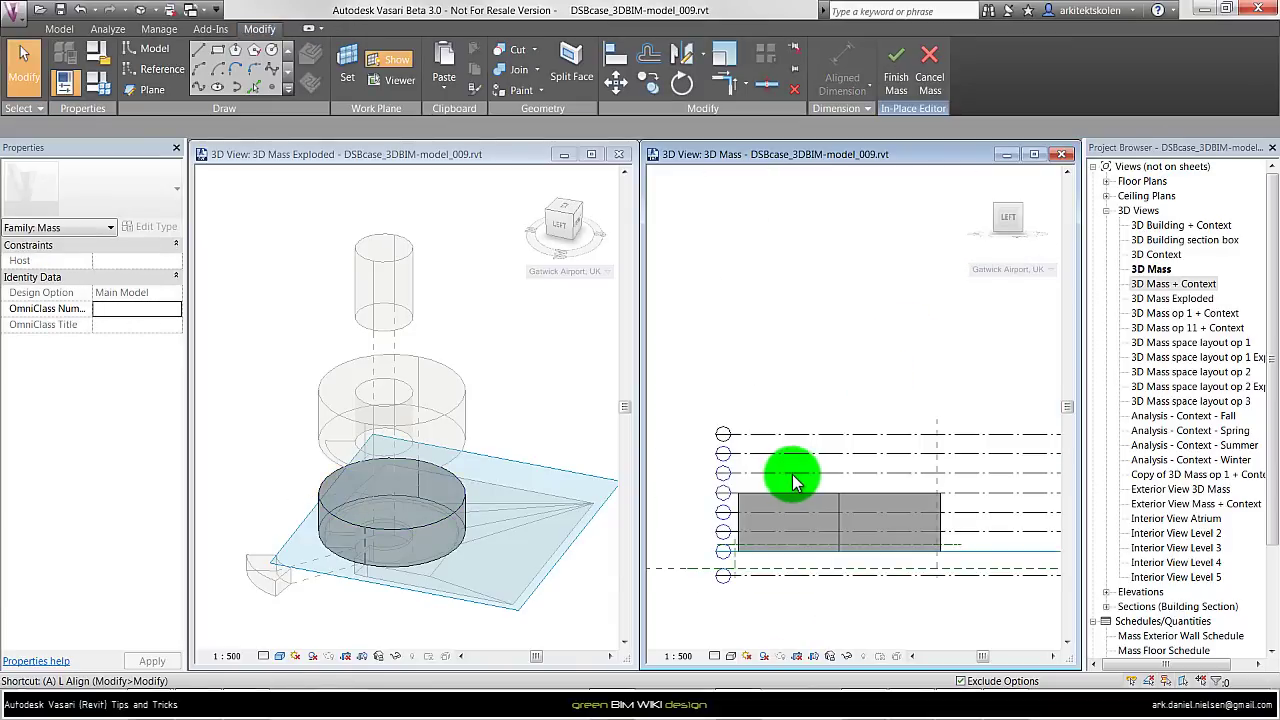
pyautogui.press('l')
pyautogui.click(793, 473)
pyautogui.click(863, 494)
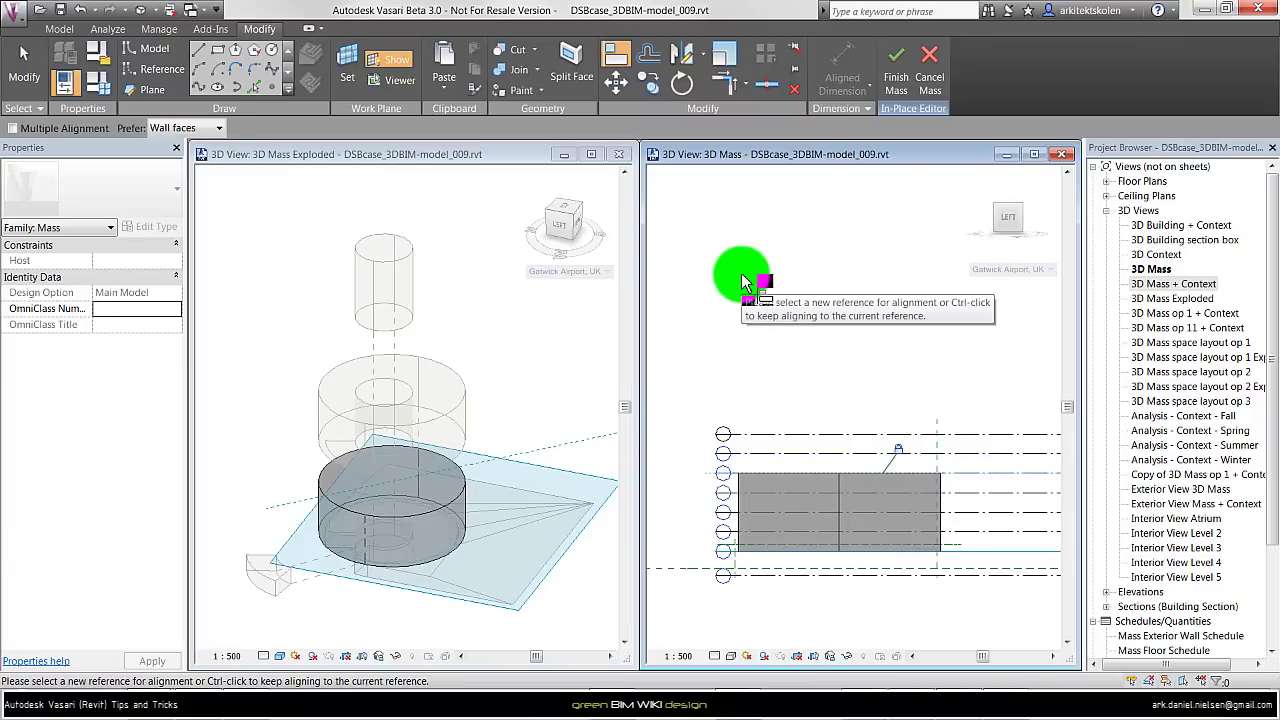
pyautogui.press('Escape')
pyautogui.press('Escape')
pyautogui.click(982, 224)
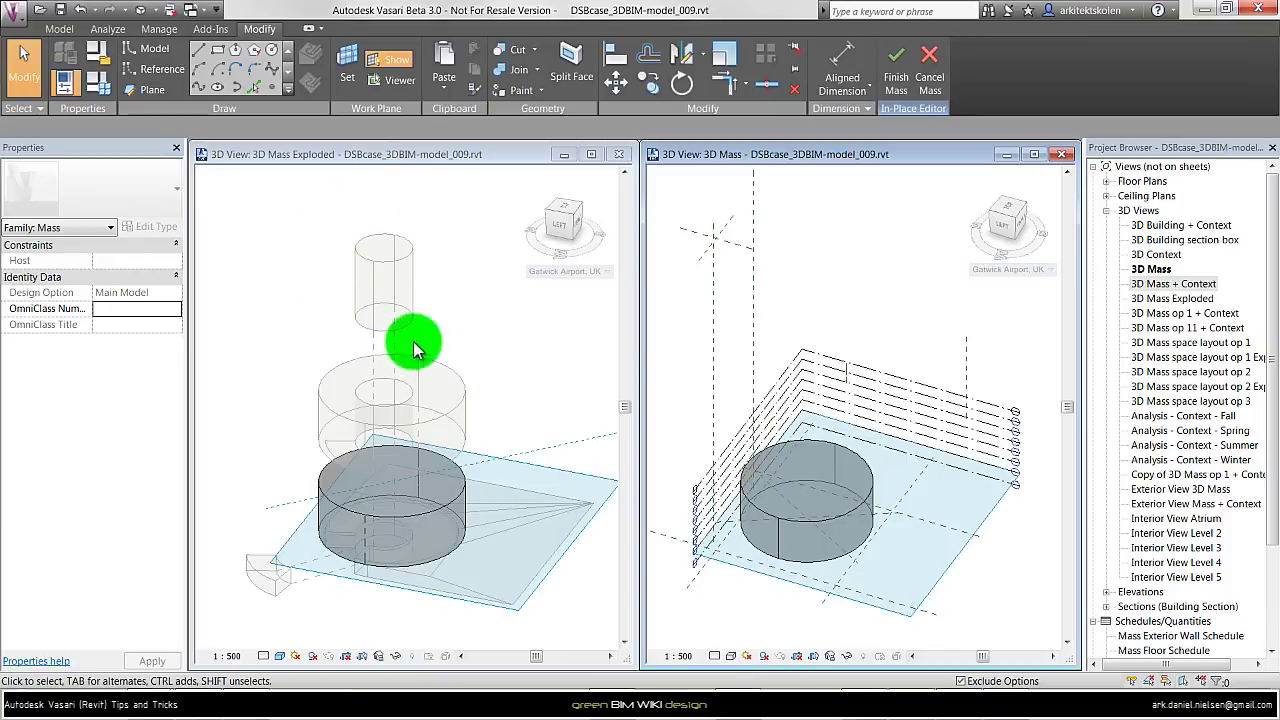
pyautogui.click(900, 78)
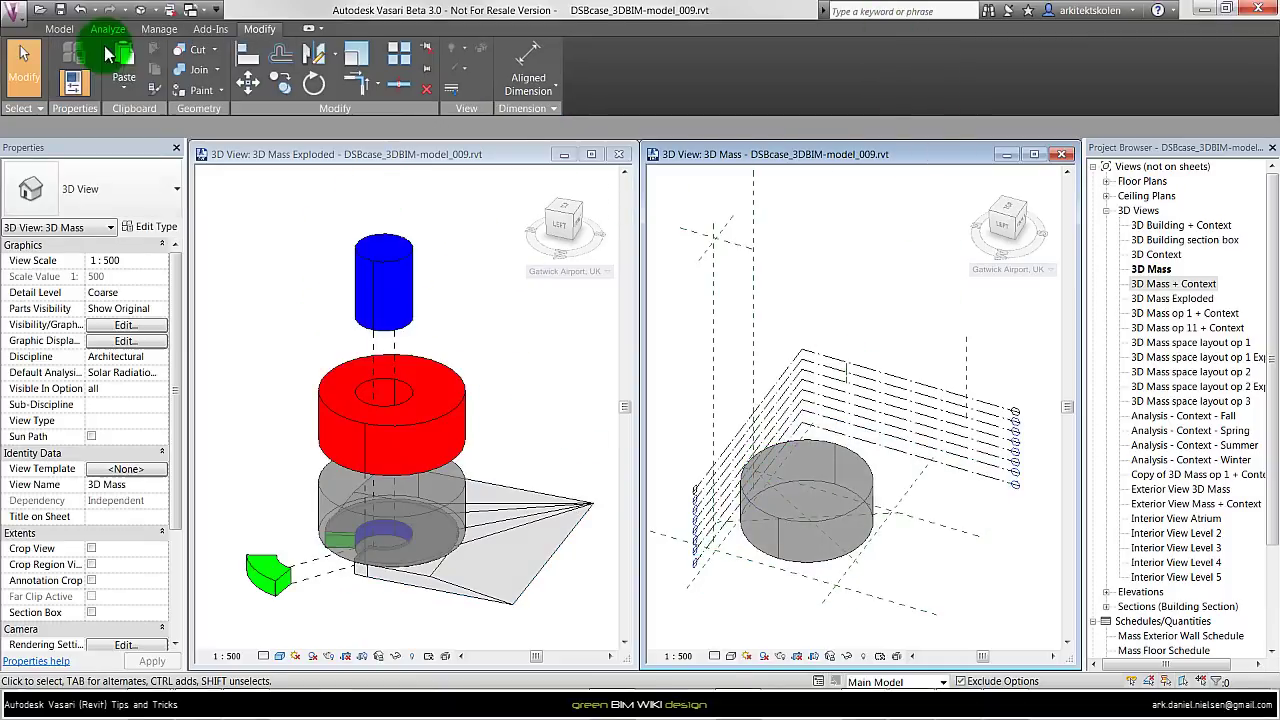
# Step: Start another in-place mass and sketch a smaller circle on Level 1 in top view
pyautogui.click(68, 31)
pyautogui.click(209, 60)
pyautogui.click(1007, 208)
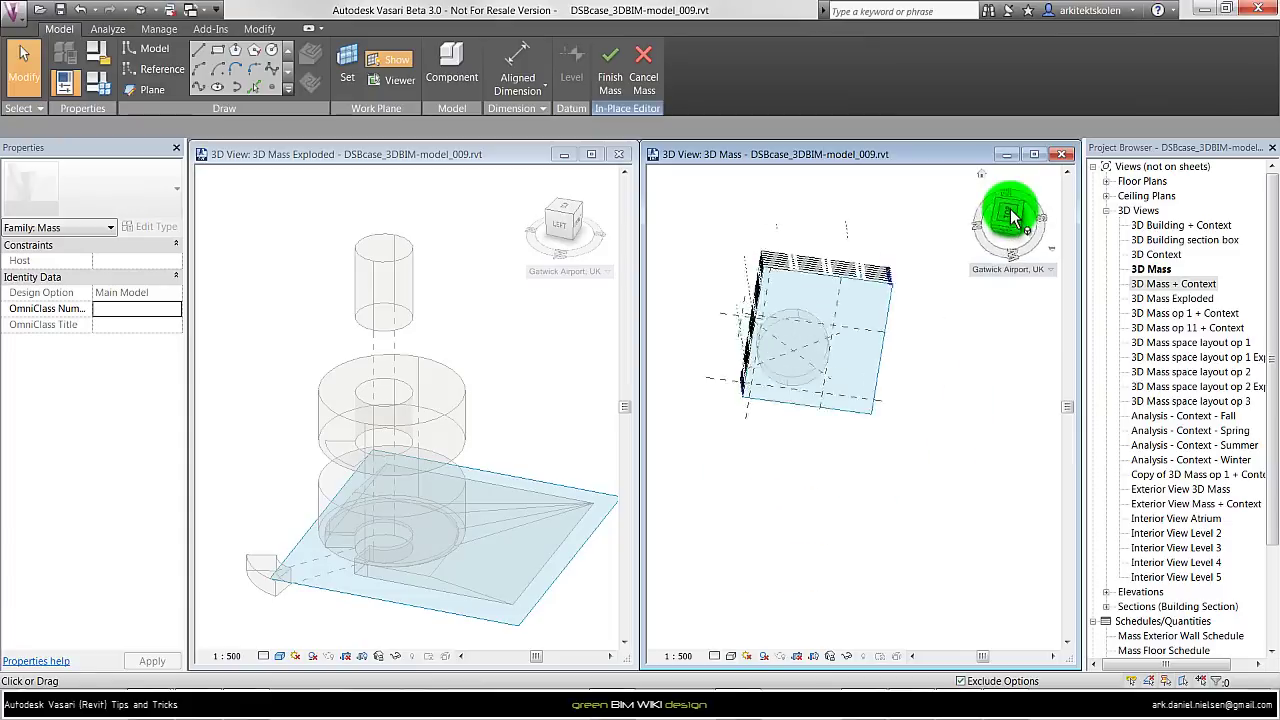
pyautogui.click(272, 54)
pyautogui.click(866, 348)
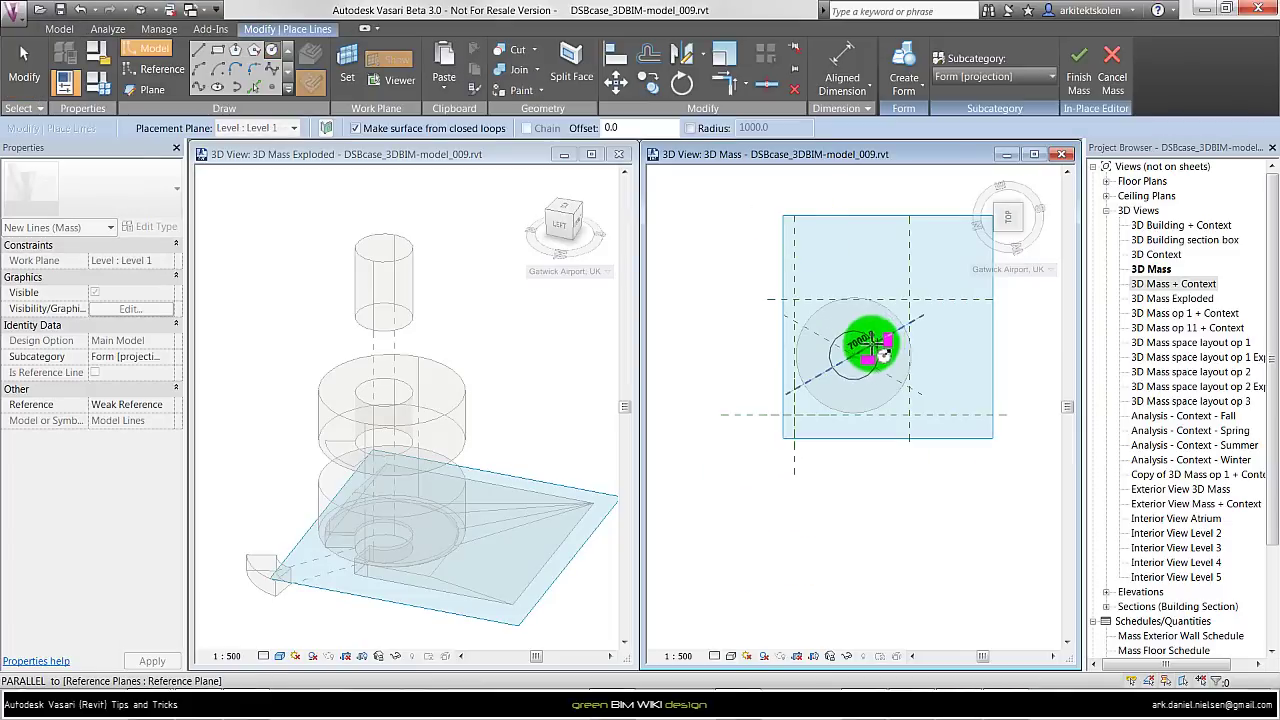
pyautogui.click(886, 354)
# Step: Extrude the circle about 20000 into a narrower cylinder and finish the mass
pyautogui.moveTo(960, 268)
pyautogui.keyDown('shift'); pyautogui.mouseDown(button='middle')
pyautogui.moveTo(775, 362)
pyautogui.moveTo(709, 423)
pyautogui.mouseUp(button='middle'); pyautogui.keyUp('shift')
pyautogui.scroll(5, 837, 380)
pyautogui.moveTo(822, 393); pyautogui.dragTo(829, 220)
pyautogui.keyDown('shift'); pyautogui.moveTo(808, 354); pyautogui.dragTo(855, 303, button='middle'); pyautogui.keyUp('shift')
pyautogui.click(1007, 226)
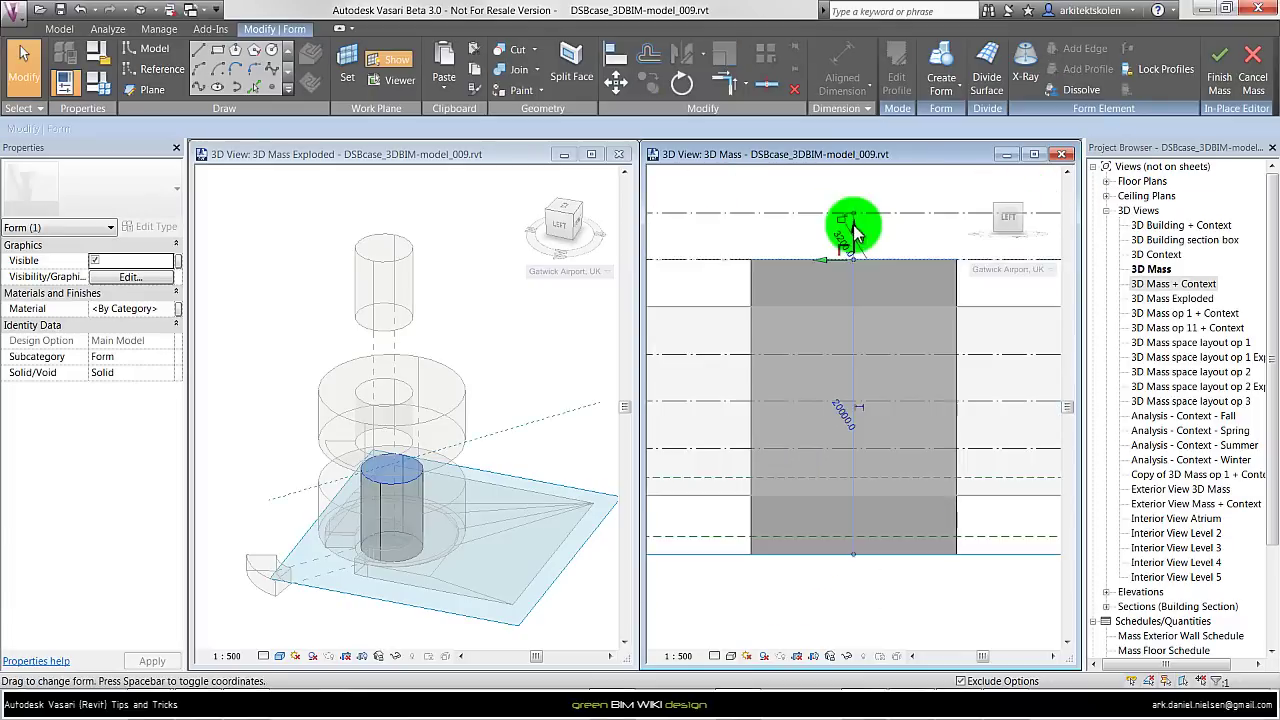
pyautogui.click(924, 285)
pyautogui.keyDown('shift'); pyautogui.moveTo(924, 285); pyautogui.dragTo(808, 351, button='middle'); pyautogui.keyUp('shift')
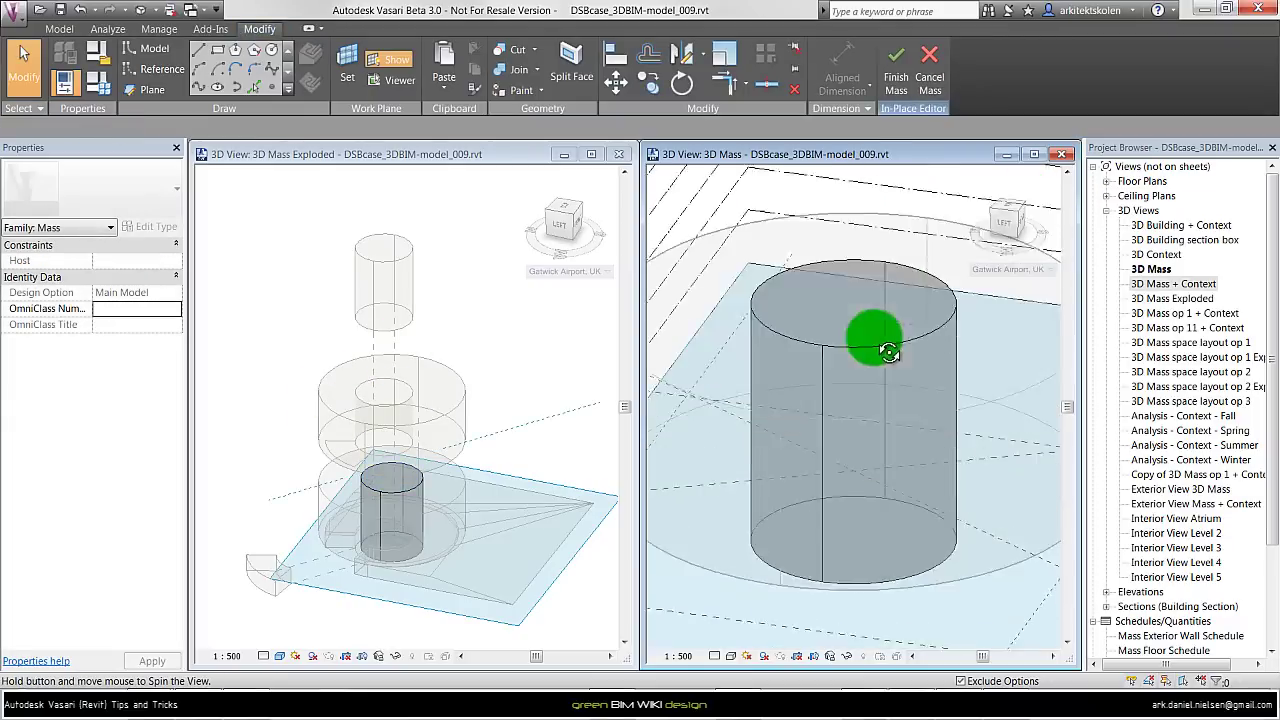
pyautogui.click(903, 80)
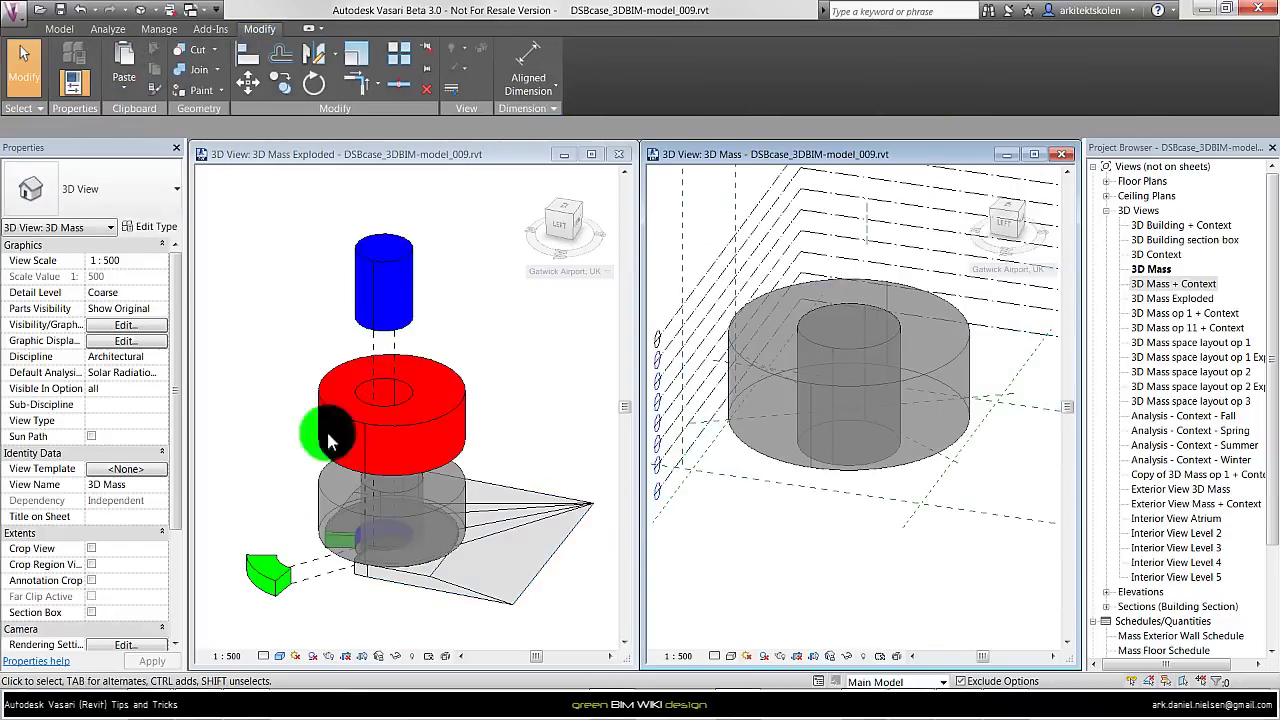
# Step: Reopen the mass and sketch a pie-slice wedge: a 49.7° centre-ends arc closed by two lines
pyautogui.doubleClick(270, 585)
pyautogui.click(993, 215)
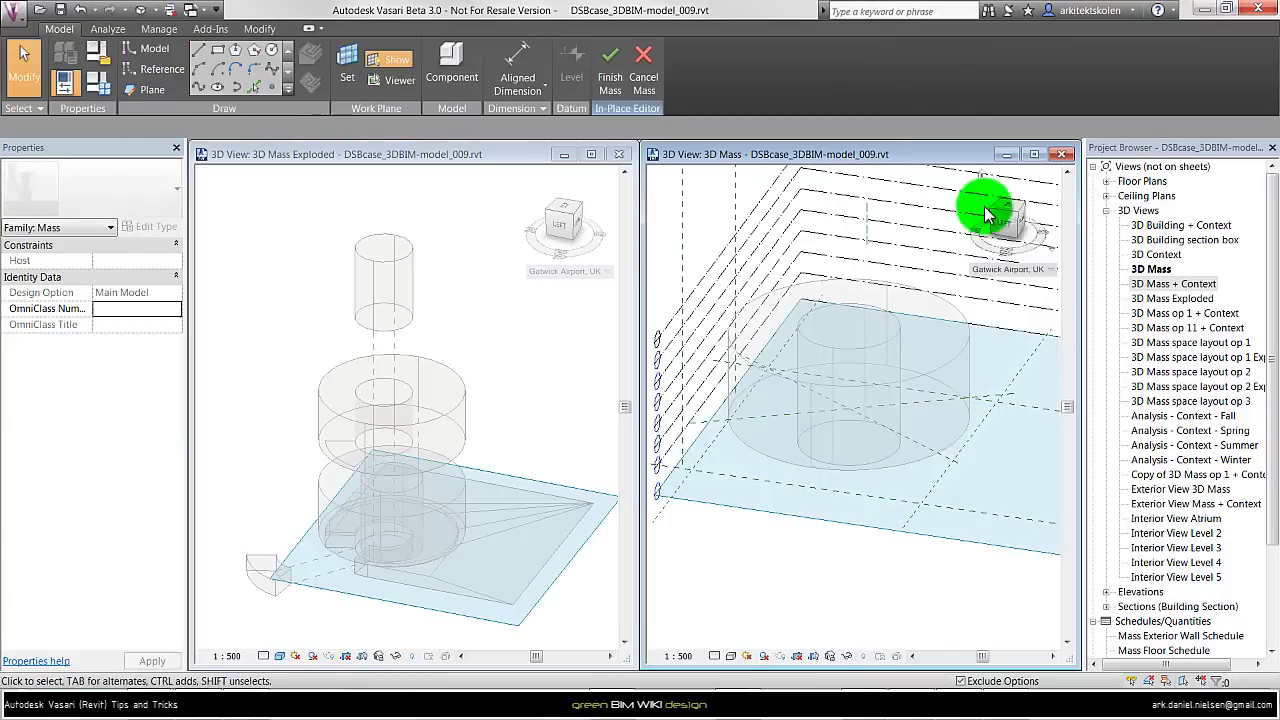
pyautogui.click(221, 74)
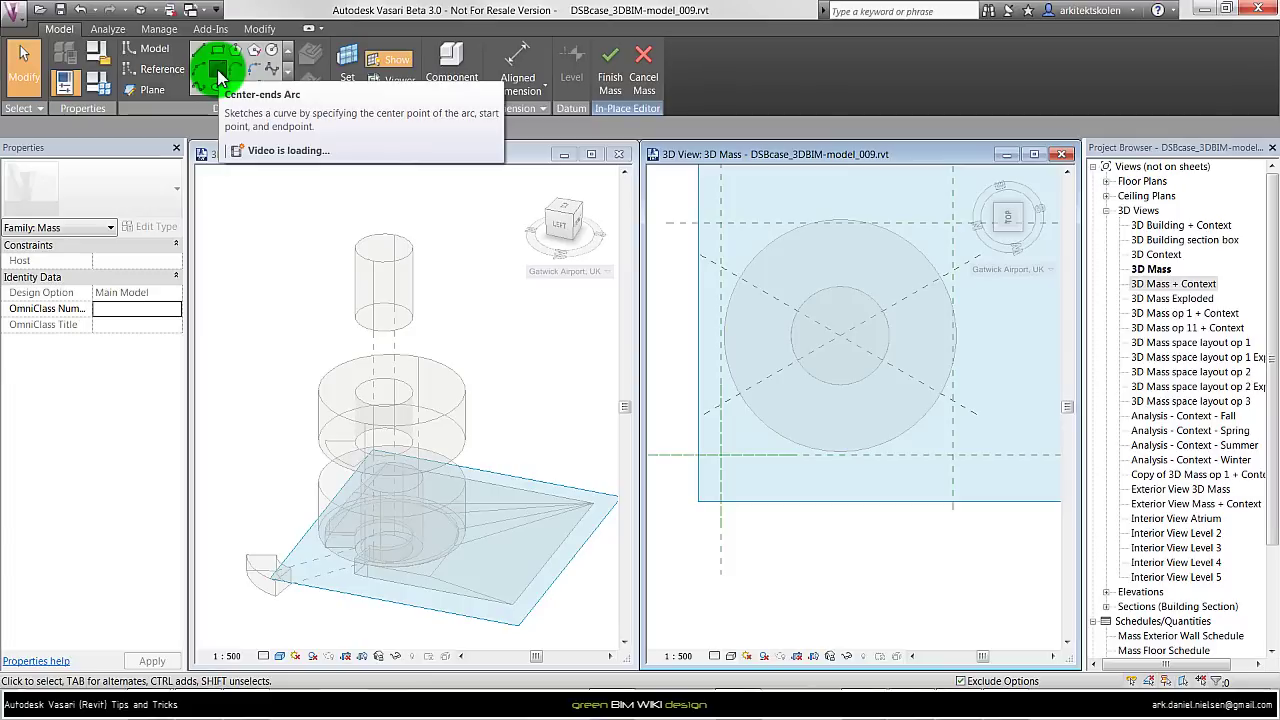
pyautogui.click(219, 76)
pyautogui.click(840, 330)
pyautogui.click(735, 412)
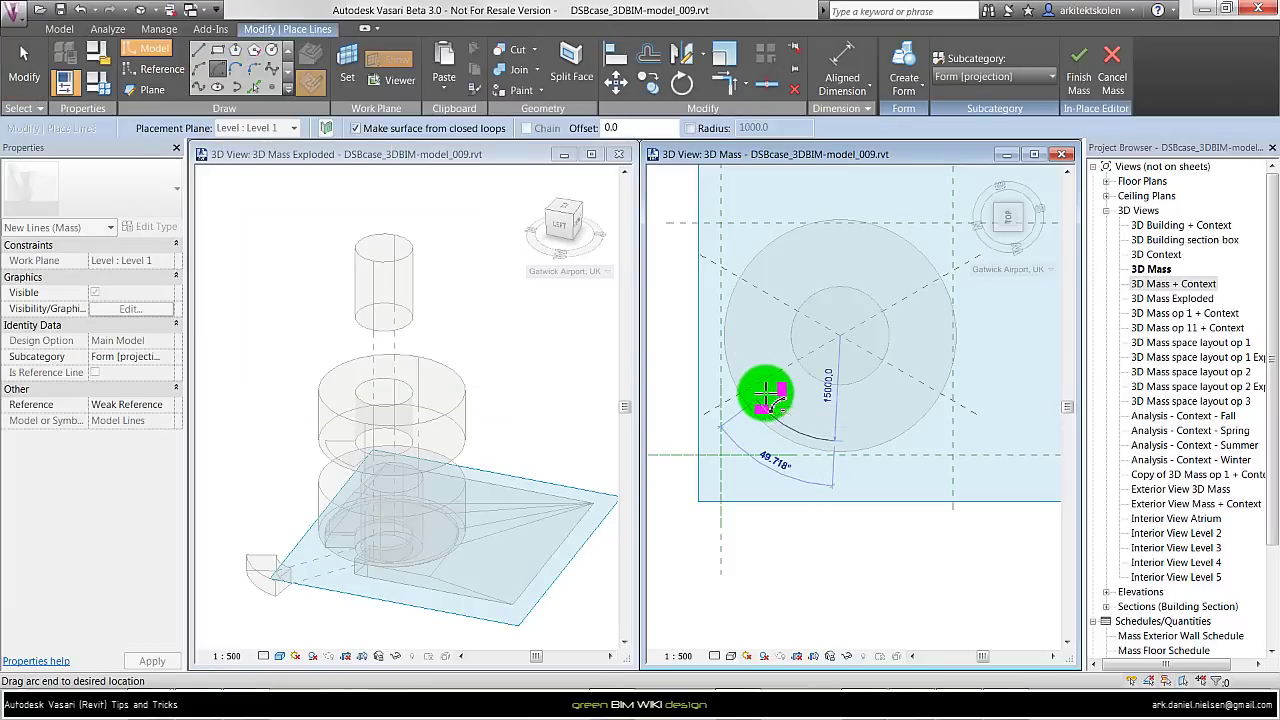
pyautogui.click(835, 462)
pyautogui.click(205, 55)
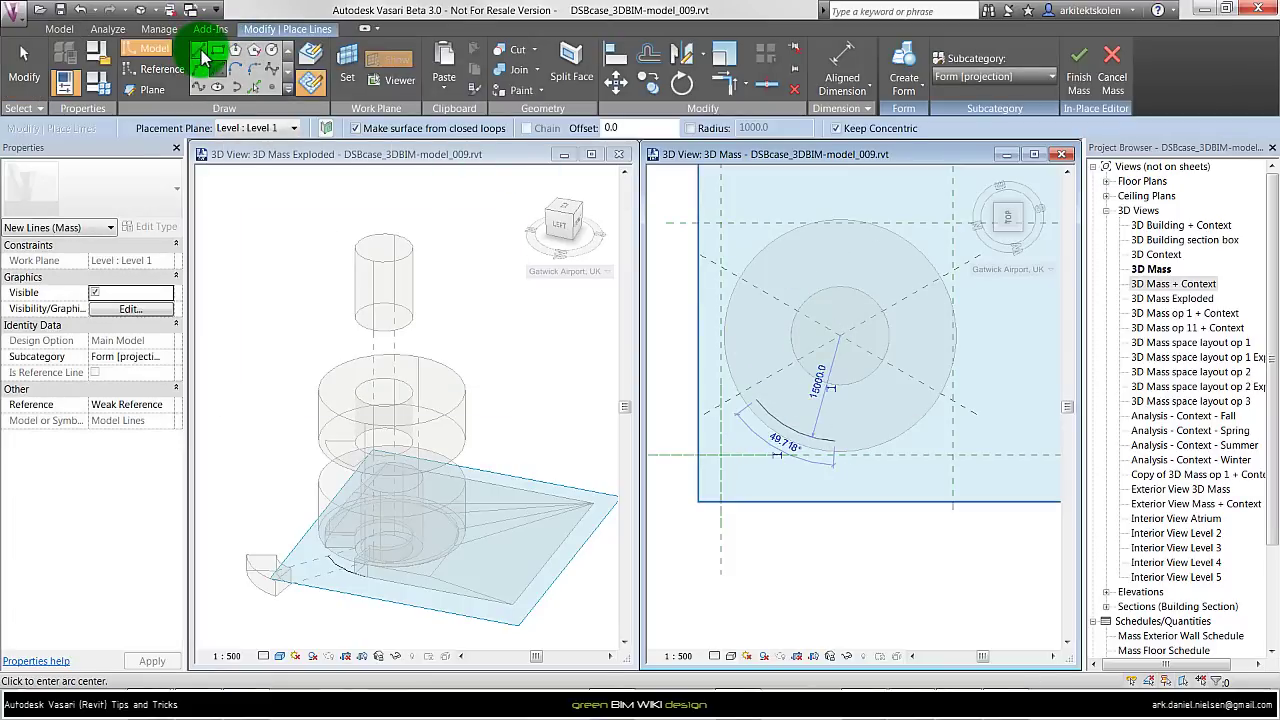
pyautogui.click(835, 440)
pyautogui.click(838, 336)
pyautogui.click(757, 398)
pyautogui.click(840, 336)
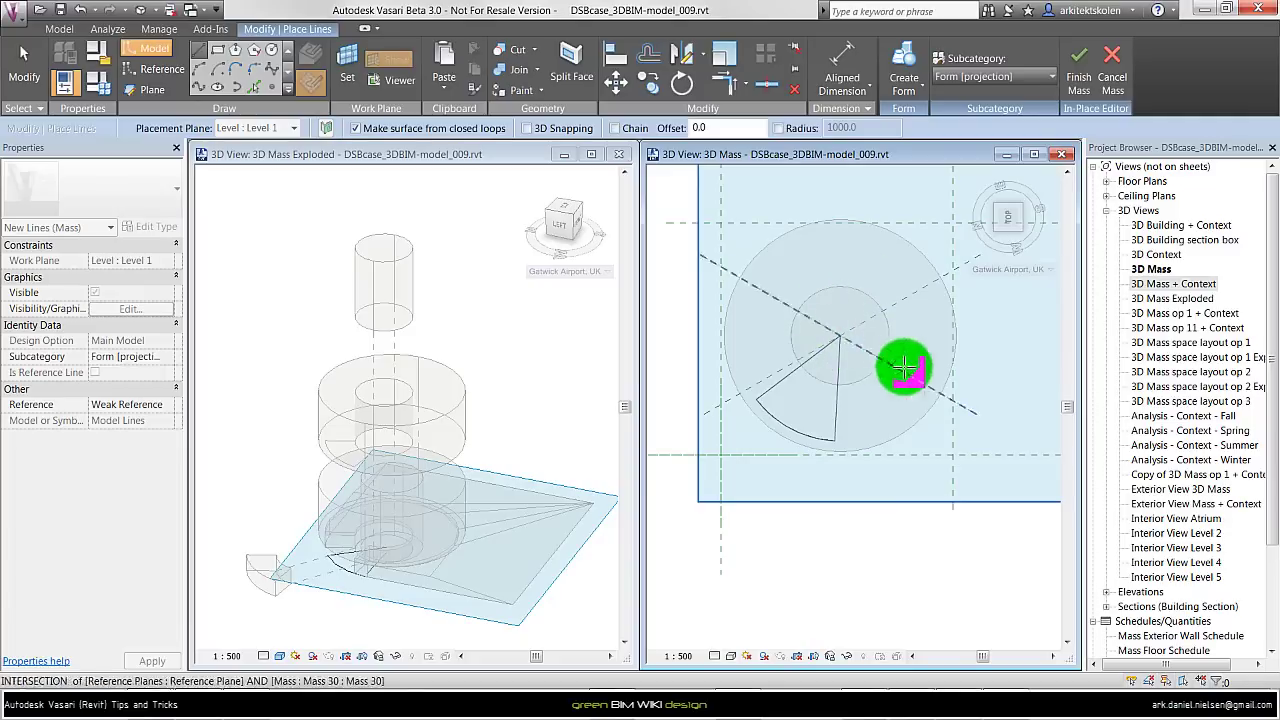
# Step: Extrude the wedge sketch into a solid and align its top face to Level 2
pyautogui.keyDown('shift'); pyautogui.moveTo(906, 393); pyautogui.dragTo(800, 537, button='middle'); pyautogui.keyUp('shift')
pyautogui.press('Escape')
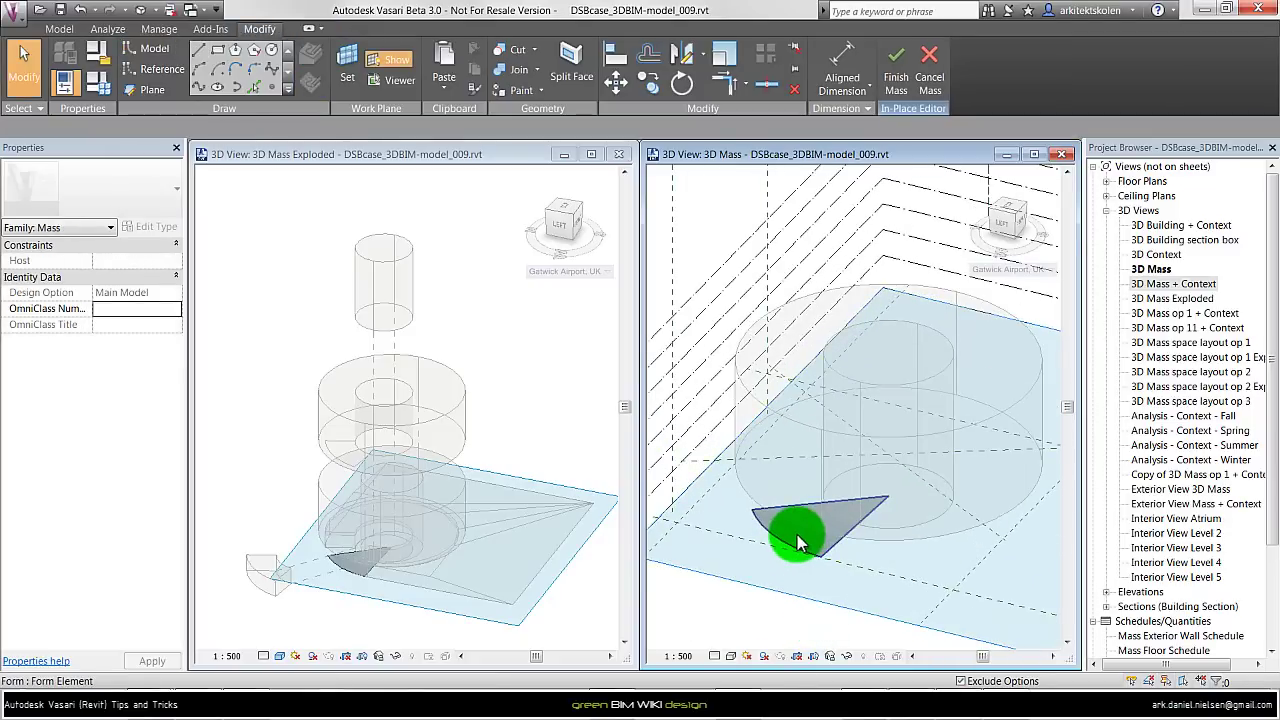
pyautogui.click(800, 541)
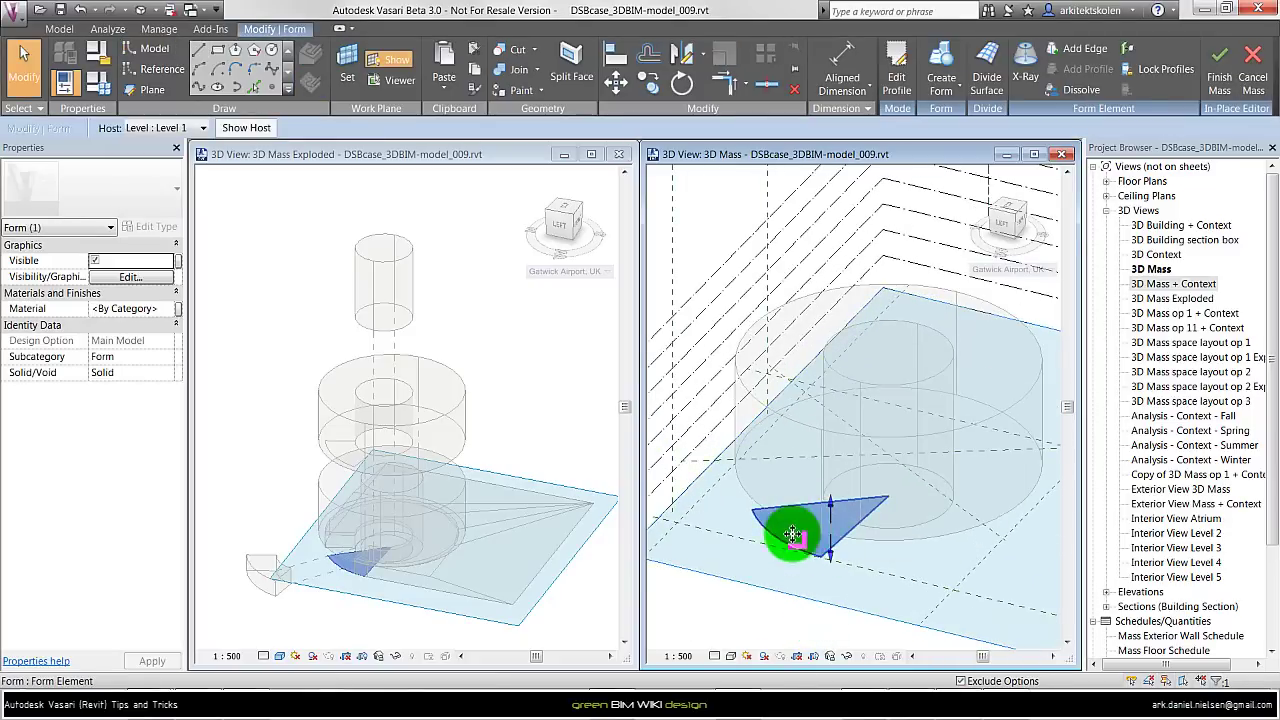
pyautogui.moveTo(834, 543); pyautogui.dragTo(828, 486)
pyautogui.click(778, 626)
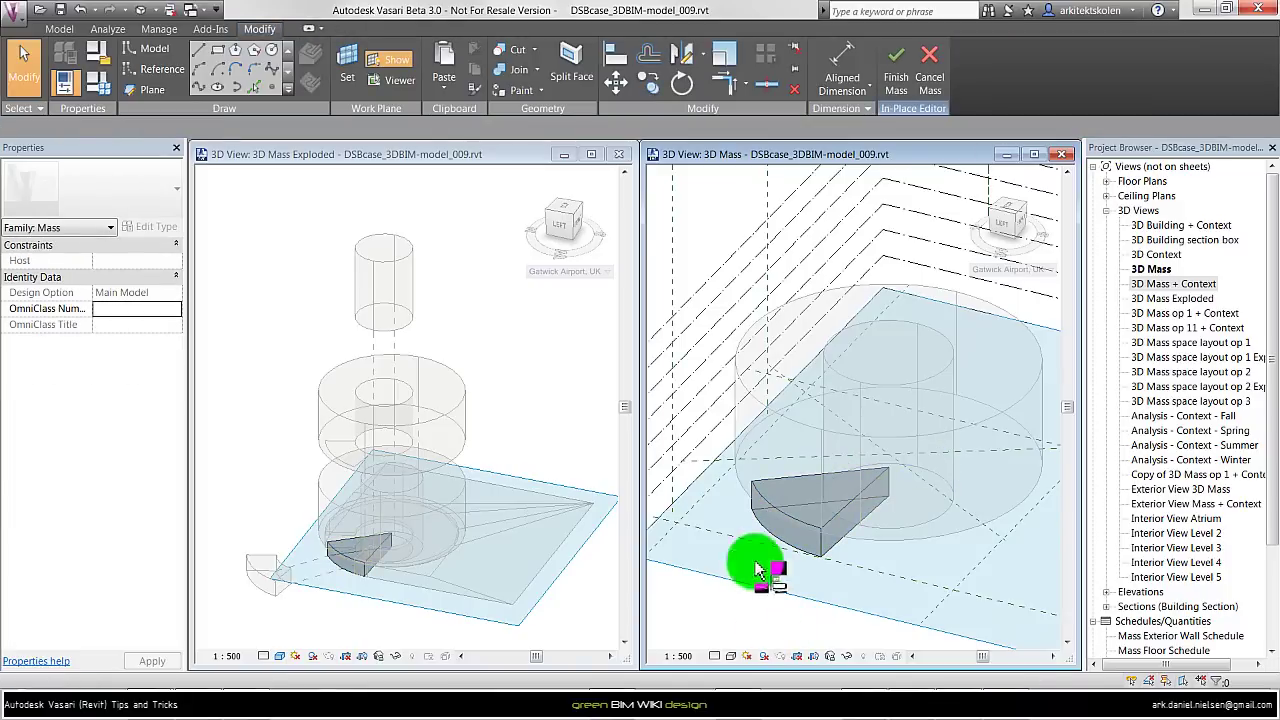
pyautogui.press('l')
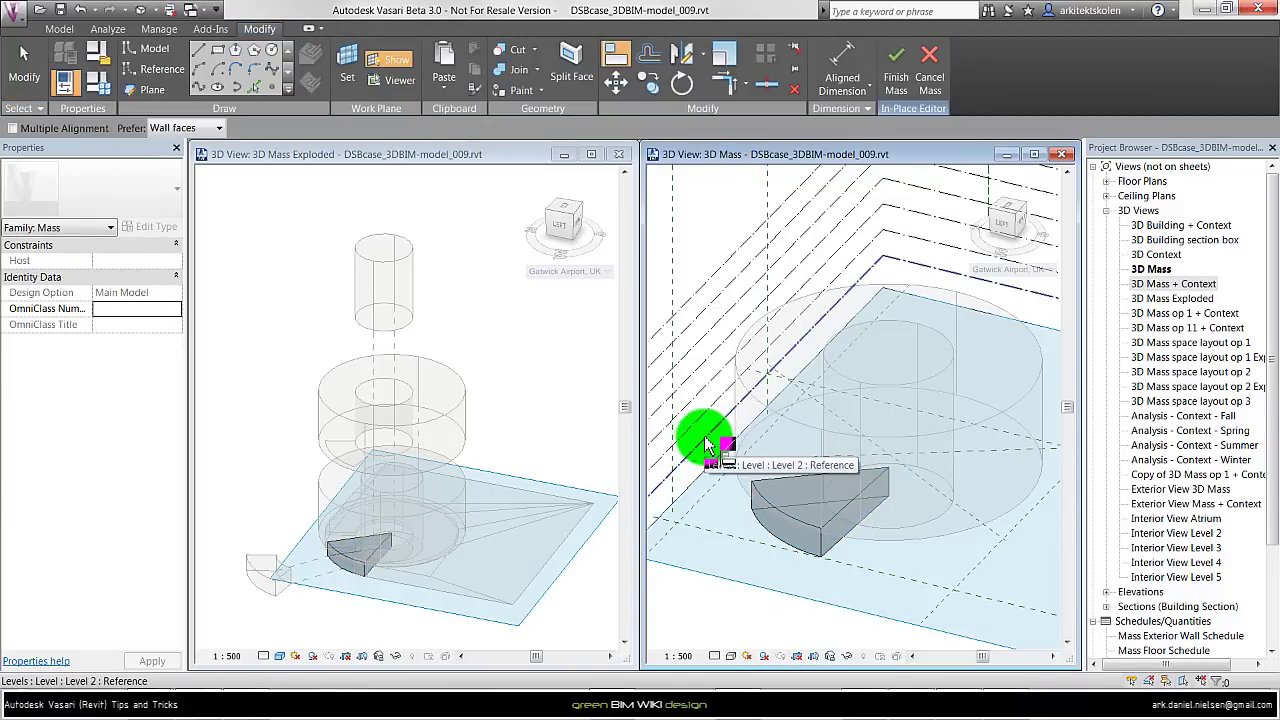
pyautogui.click(830, 515)
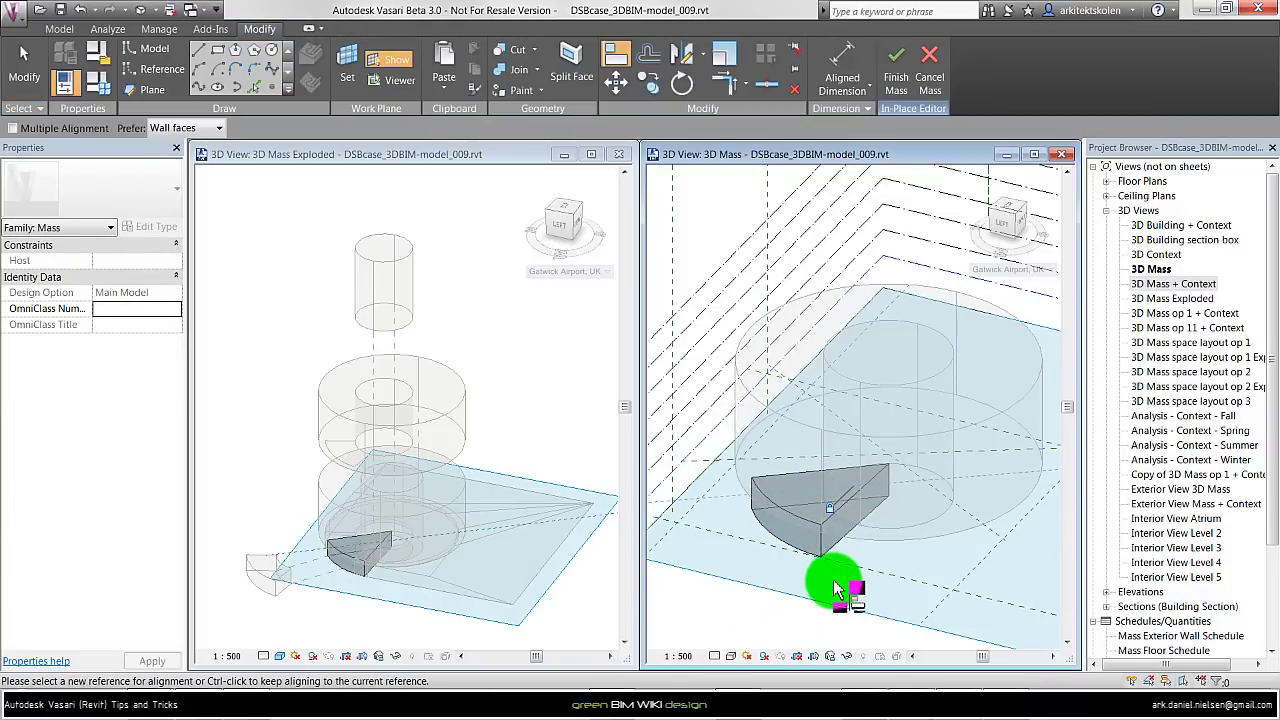
pyautogui.press('Escape')
pyautogui.press('Escape')
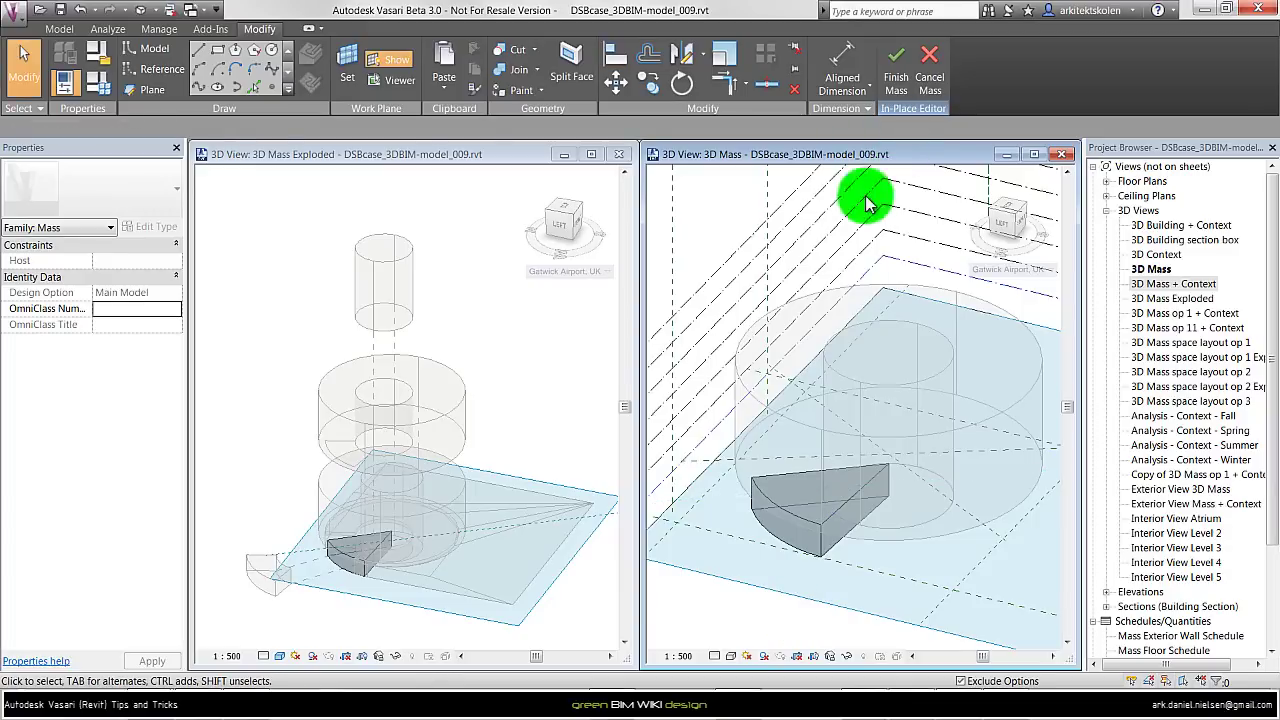
# Step: Finish the mass, then use Cut Geometry to cut the inner cylinder and entrance wedge from the outer mass
pyautogui.click(895, 78)
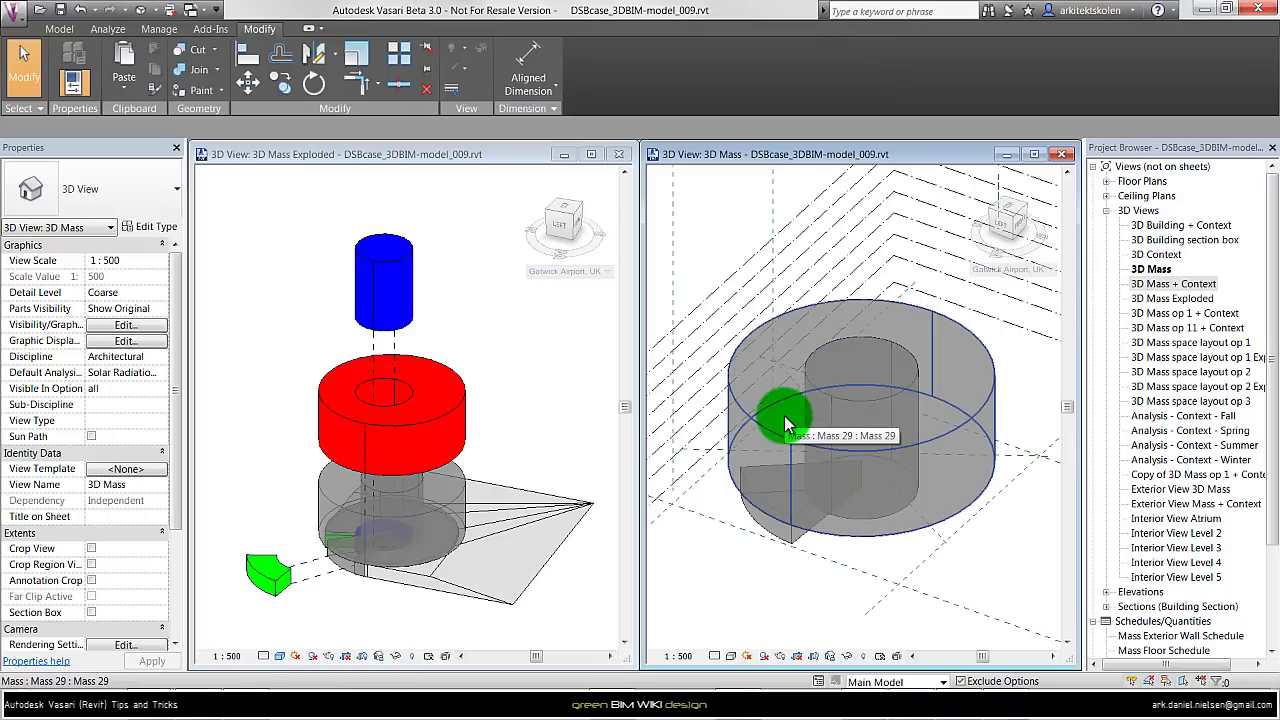
pyautogui.click(193, 64)
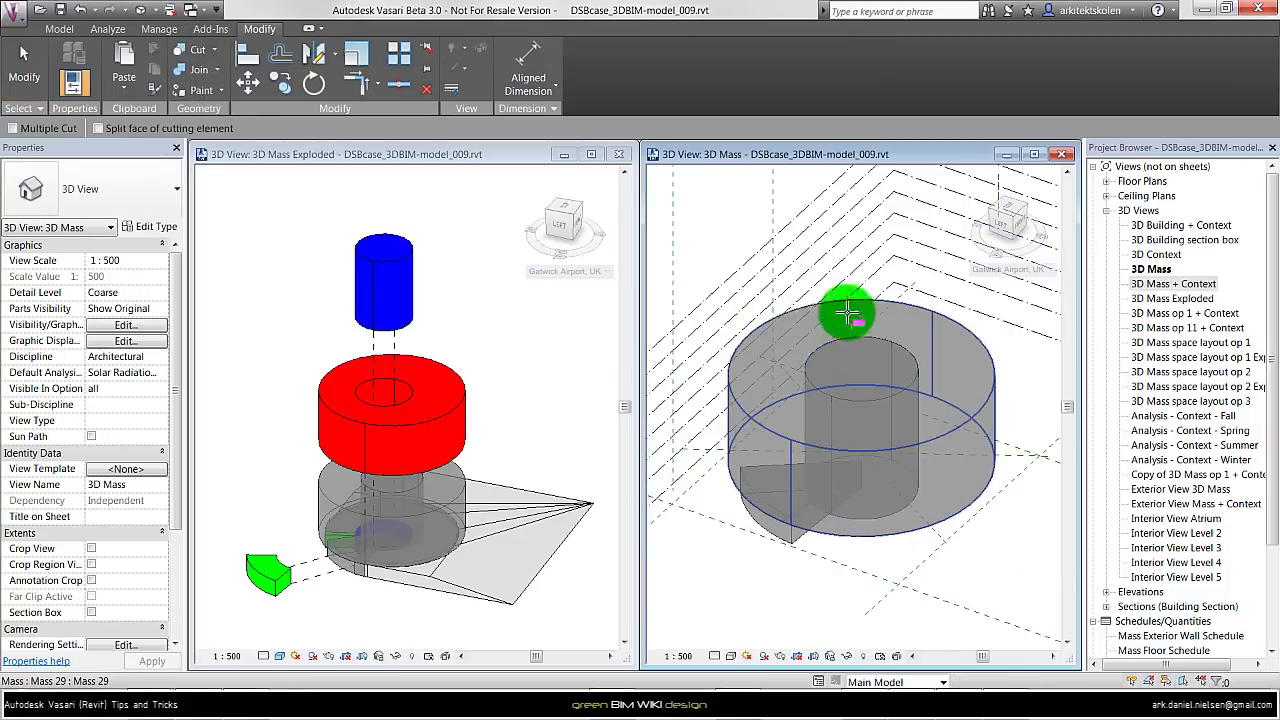
pyautogui.click(778, 331)
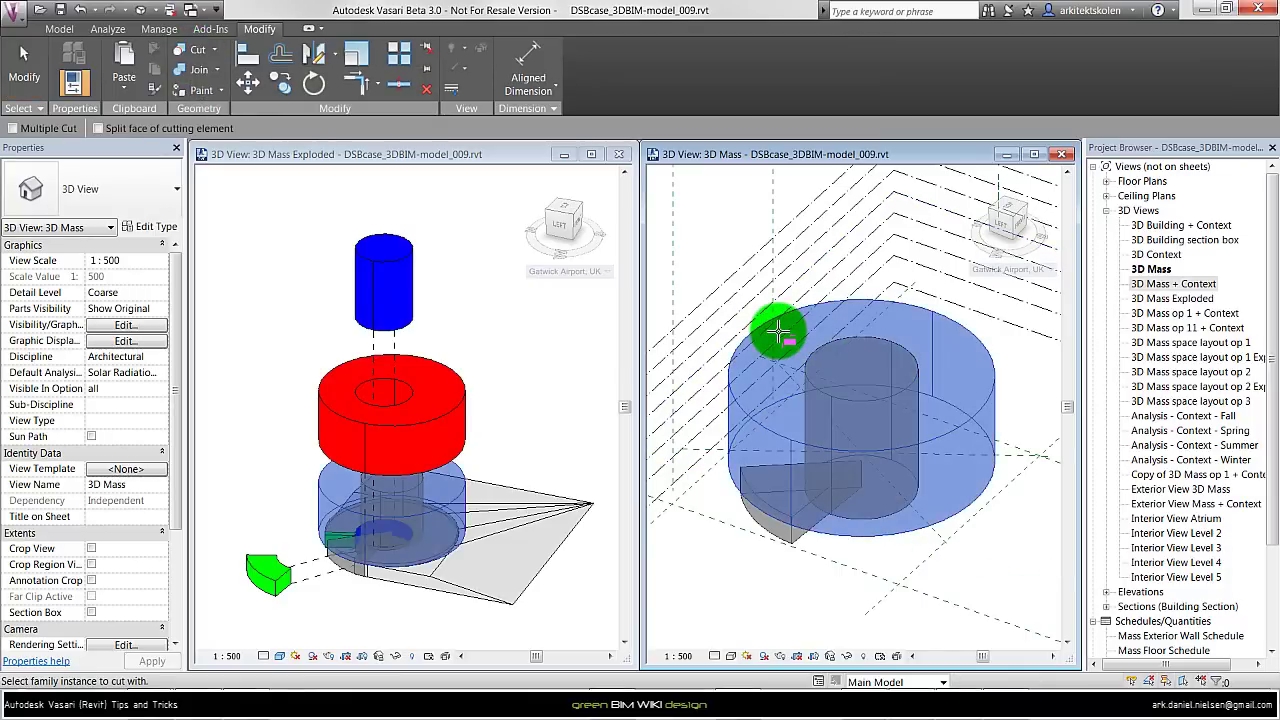
pyautogui.click(852, 360)
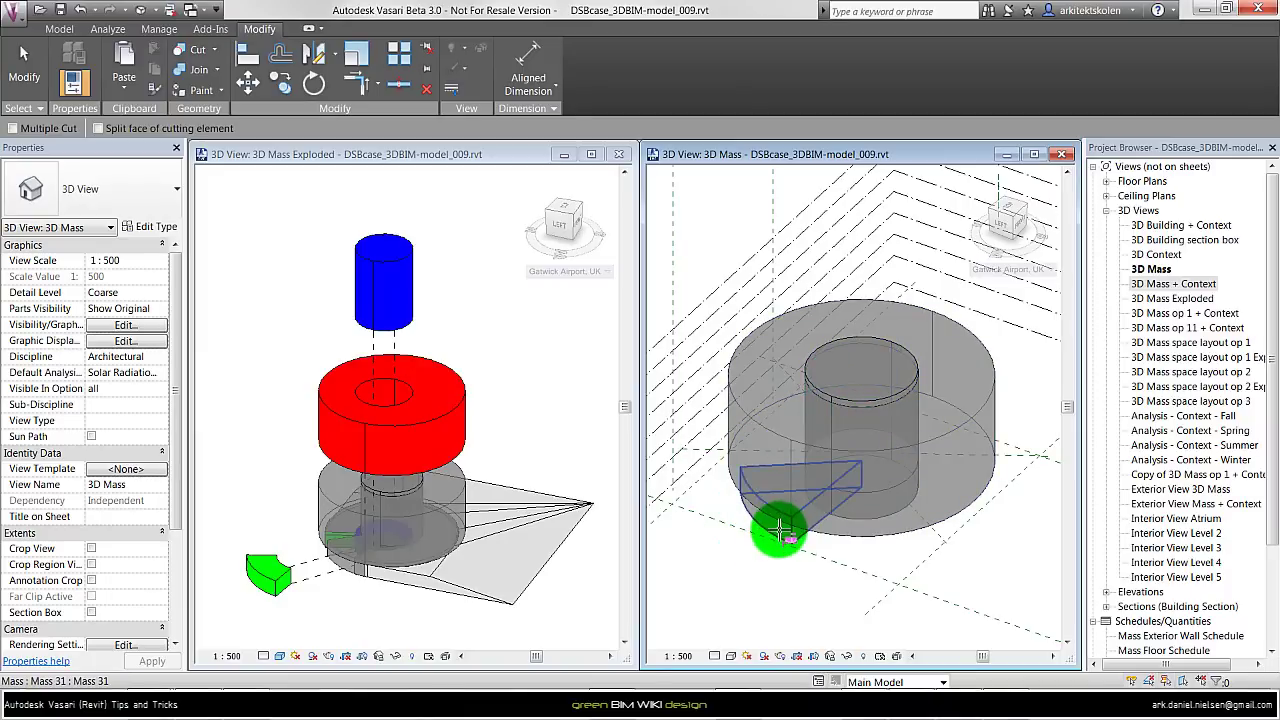
pyautogui.click(779, 529)
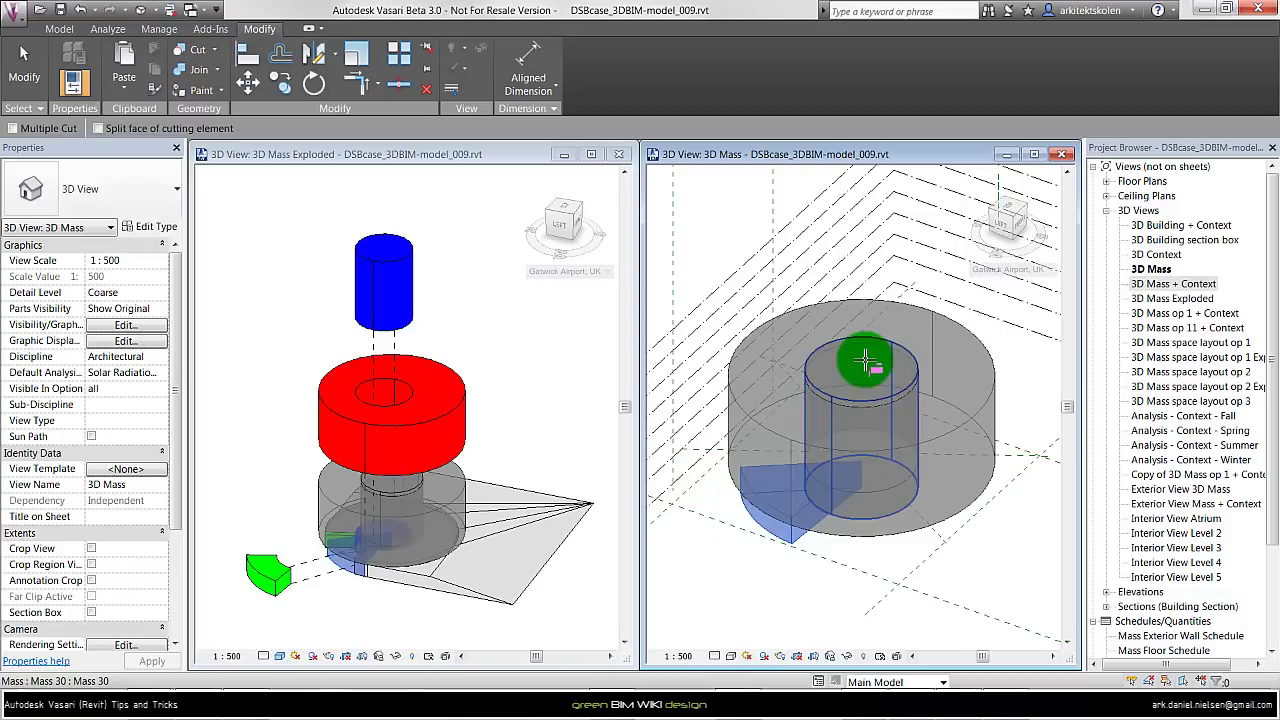
pyautogui.keyDown('shift'); pyautogui.moveTo(865, 360); pyautogui.dragTo(865, 620, button='middle'); pyautogui.keyUp('shift')
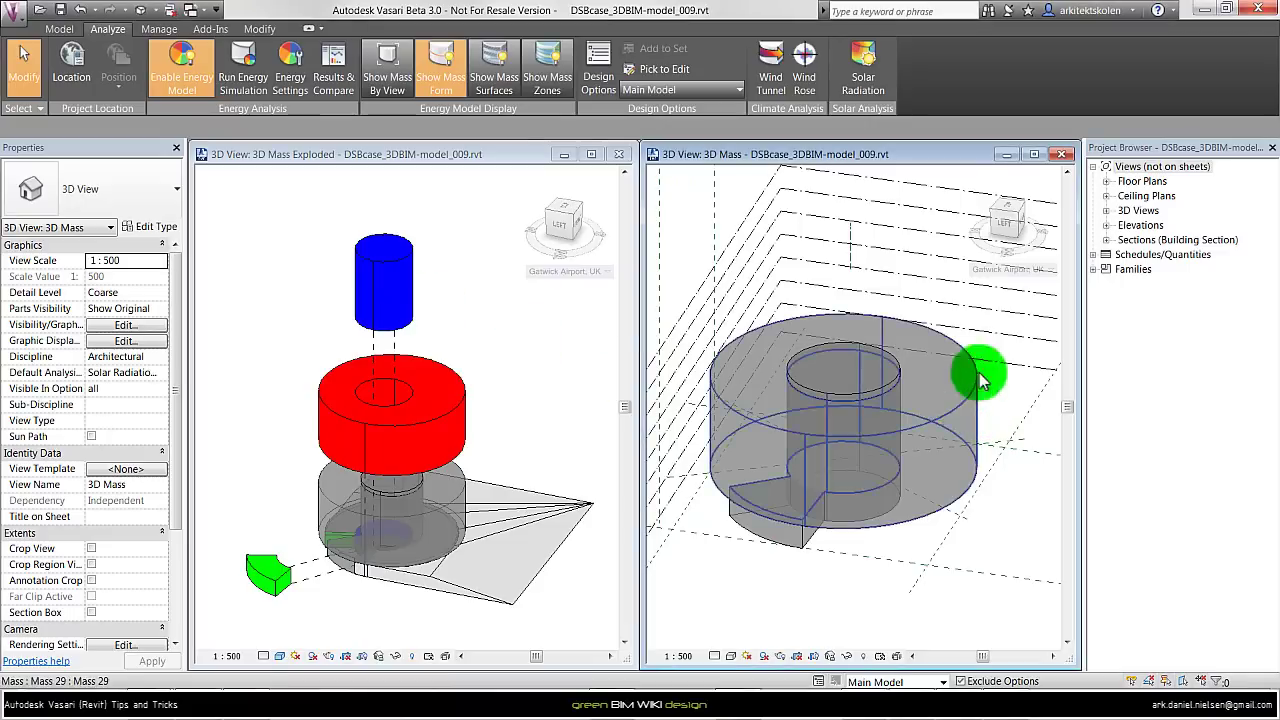
# Step: Add mass floors at Levels 1 through 8 to the outer cylinder and entrance wedge
pyautogui.click(757, 494)
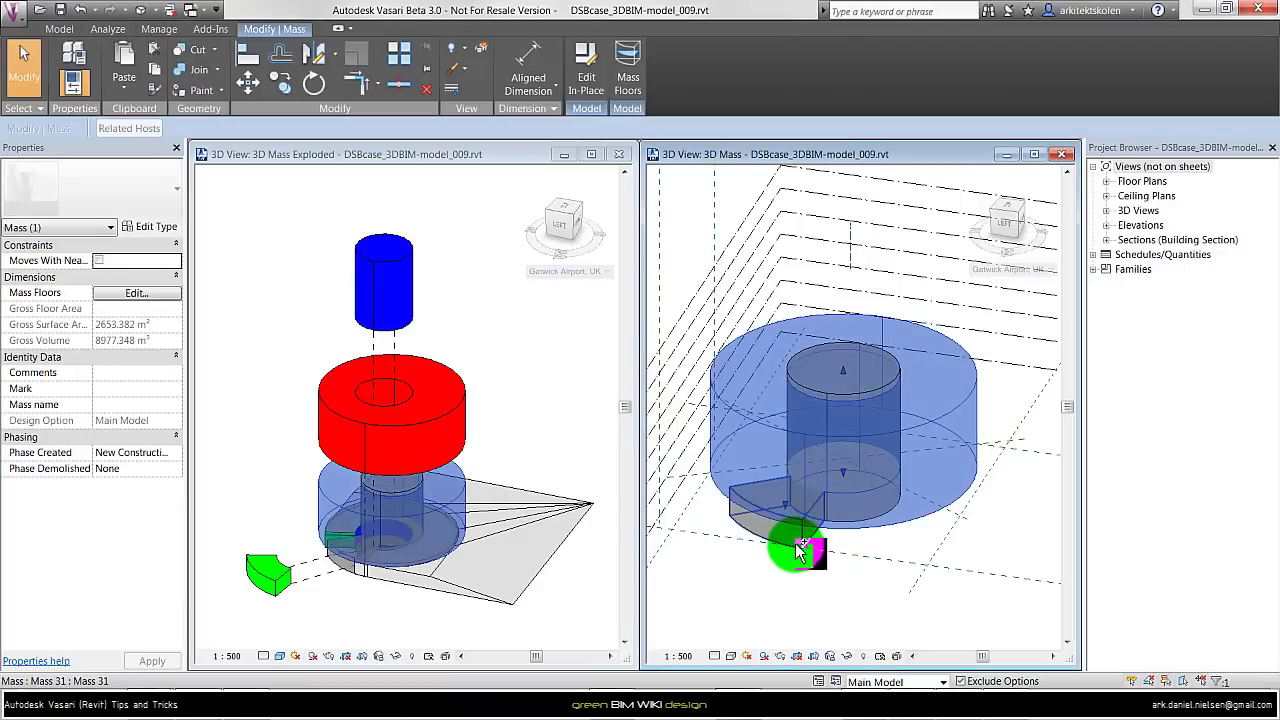
pyautogui.keyDown('ctrl'); pyautogui.click(800, 548); pyautogui.keyUp('ctrl')
pyautogui.click(585, 88)
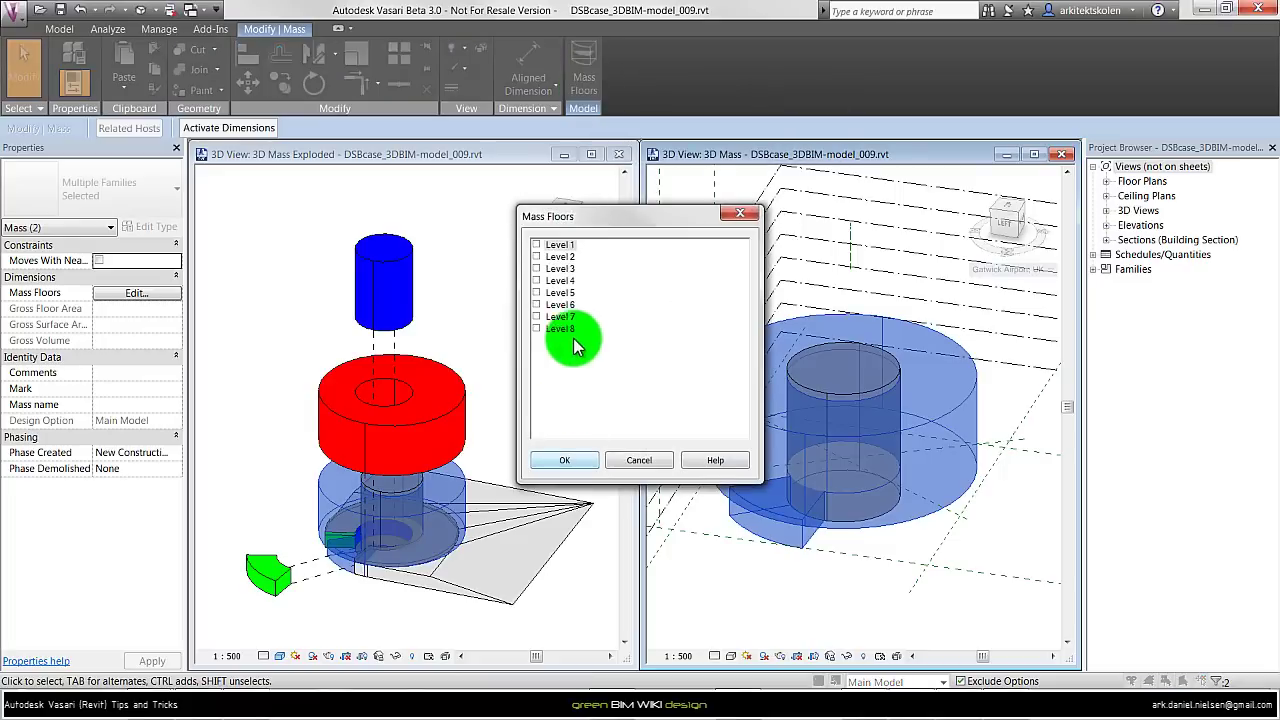
pyautogui.moveTo(570, 340); pyautogui.dragTo(540, 295)
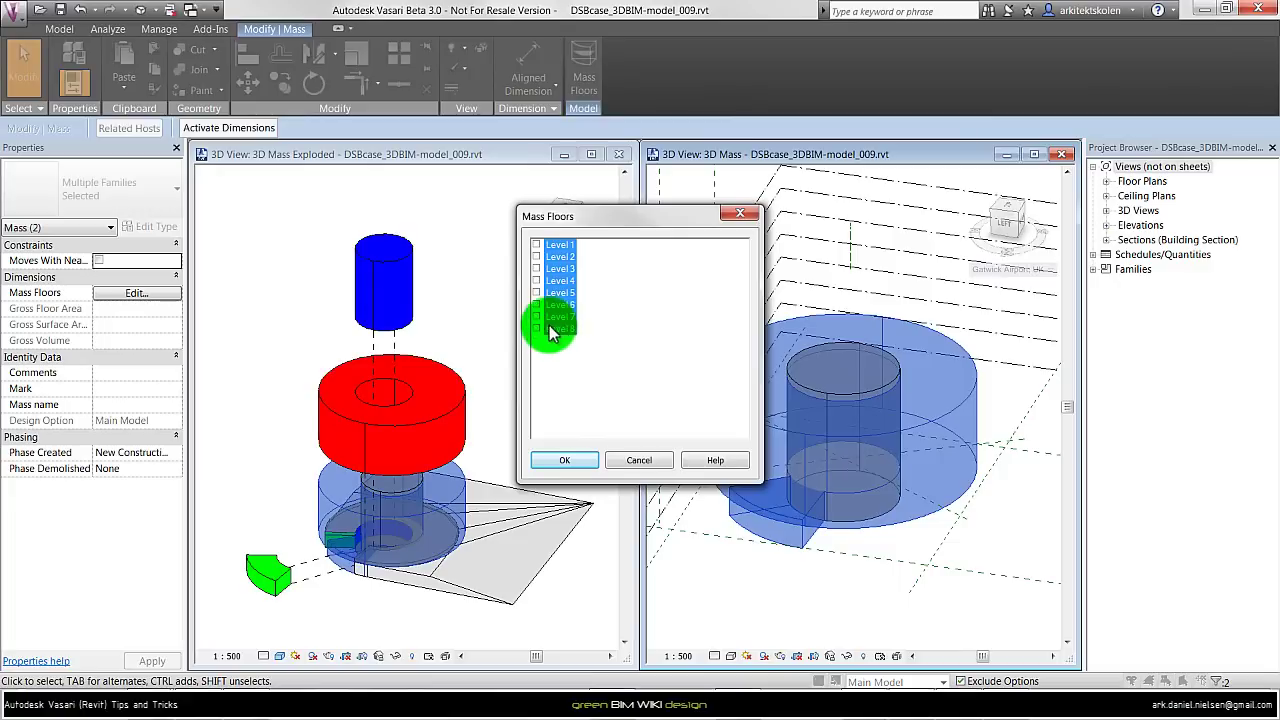
pyautogui.press('Return')
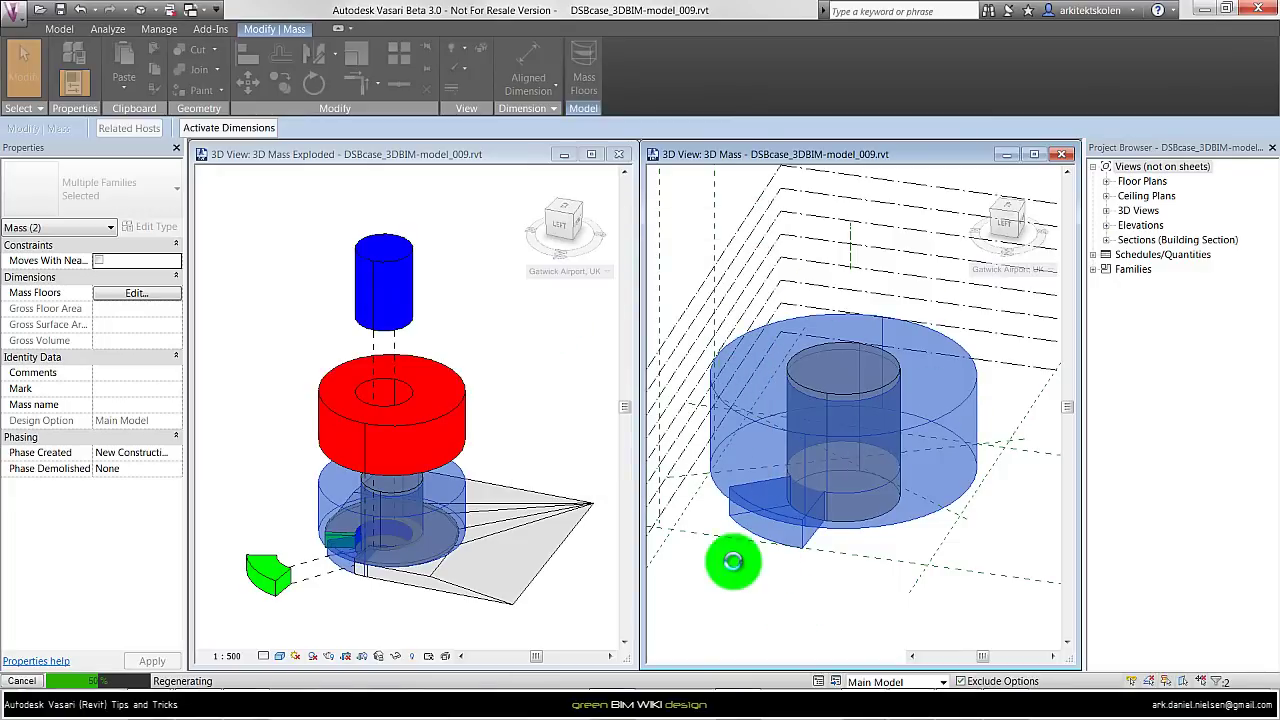
pyautogui.press('Escape')
pyautogui.click(870, 368)
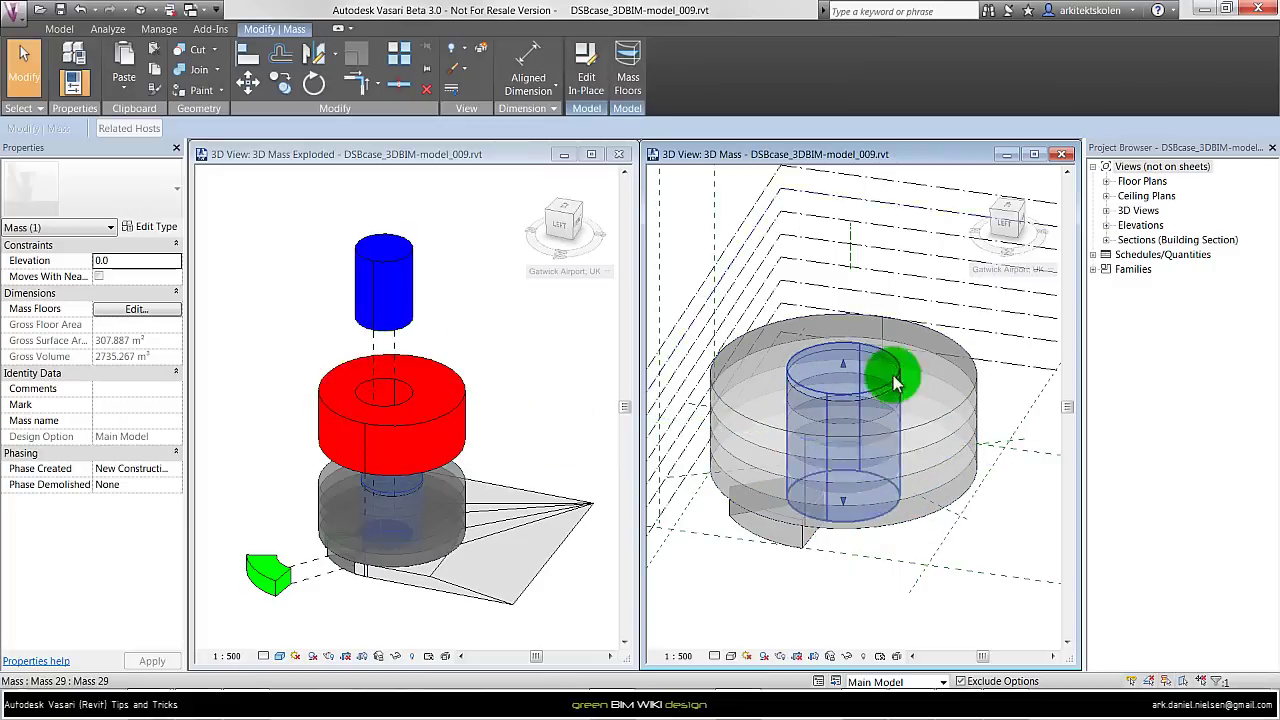
# Step: Give the inner atrium cylinder a single mass floor at Level 1
pyautogui.click(628, 66)
pyautogui.click(536, 244)
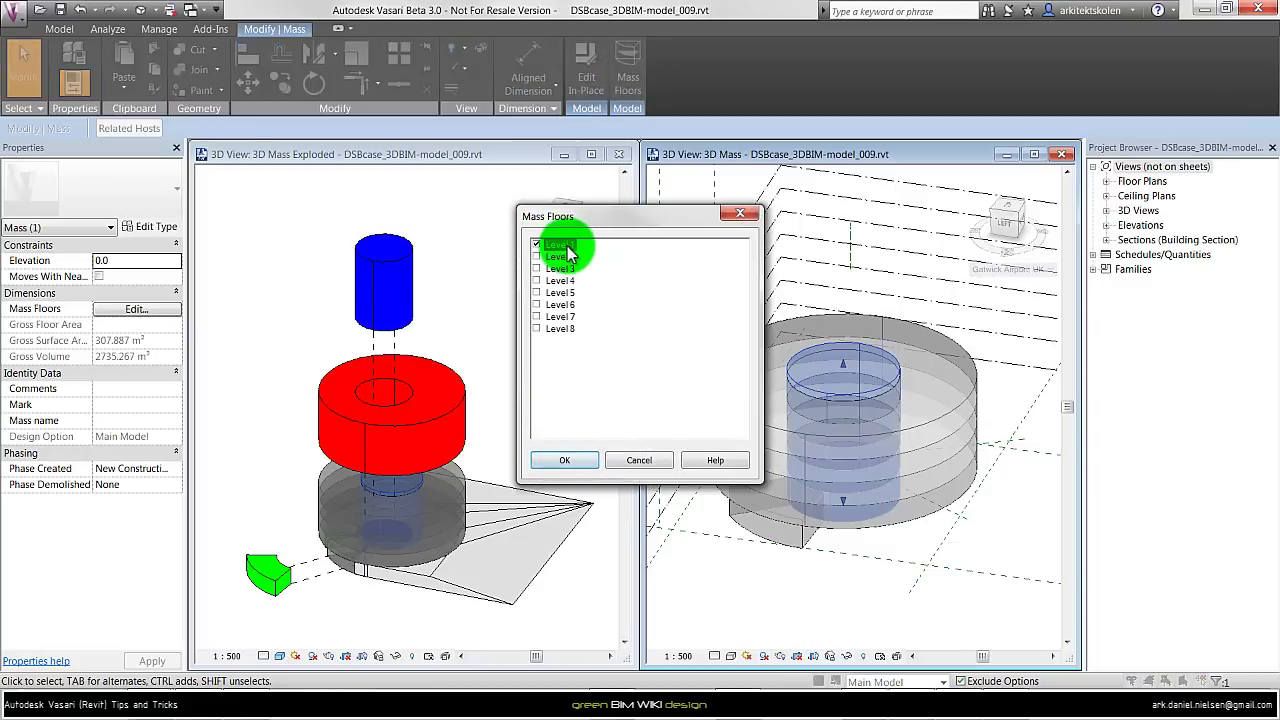
pyautogui.click(566, 459)
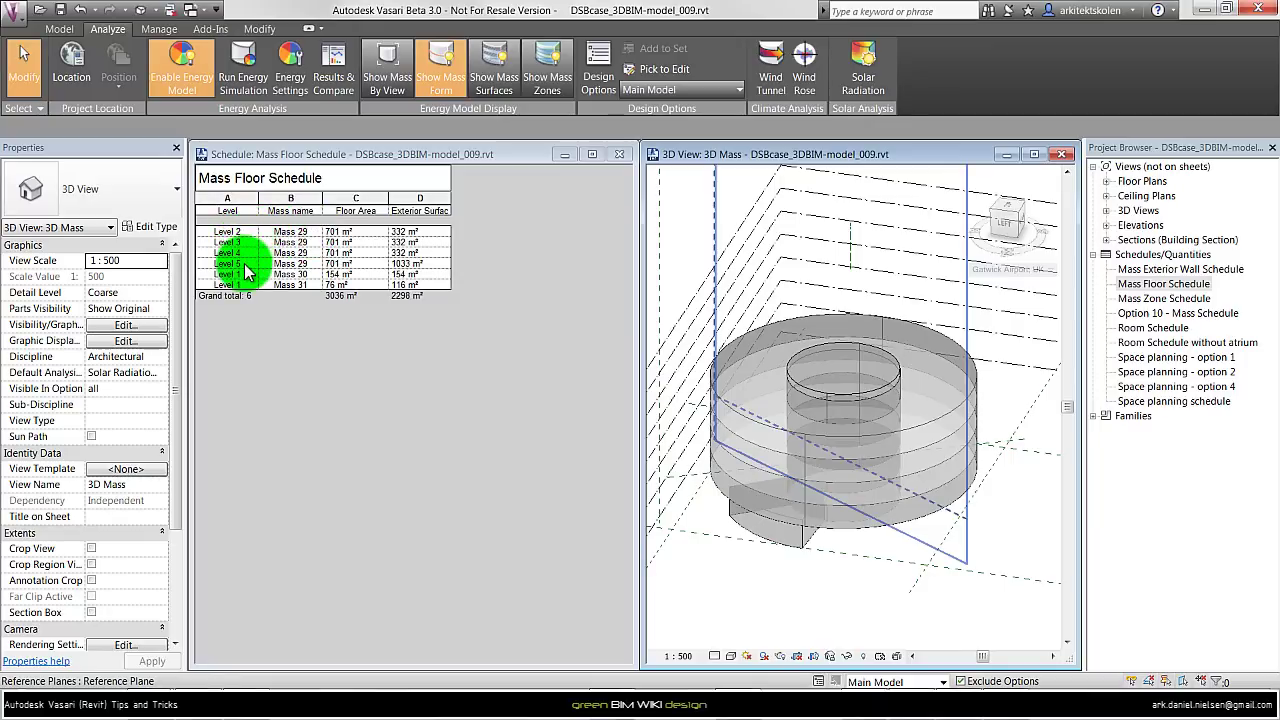
pyautogui.click(848, 387)
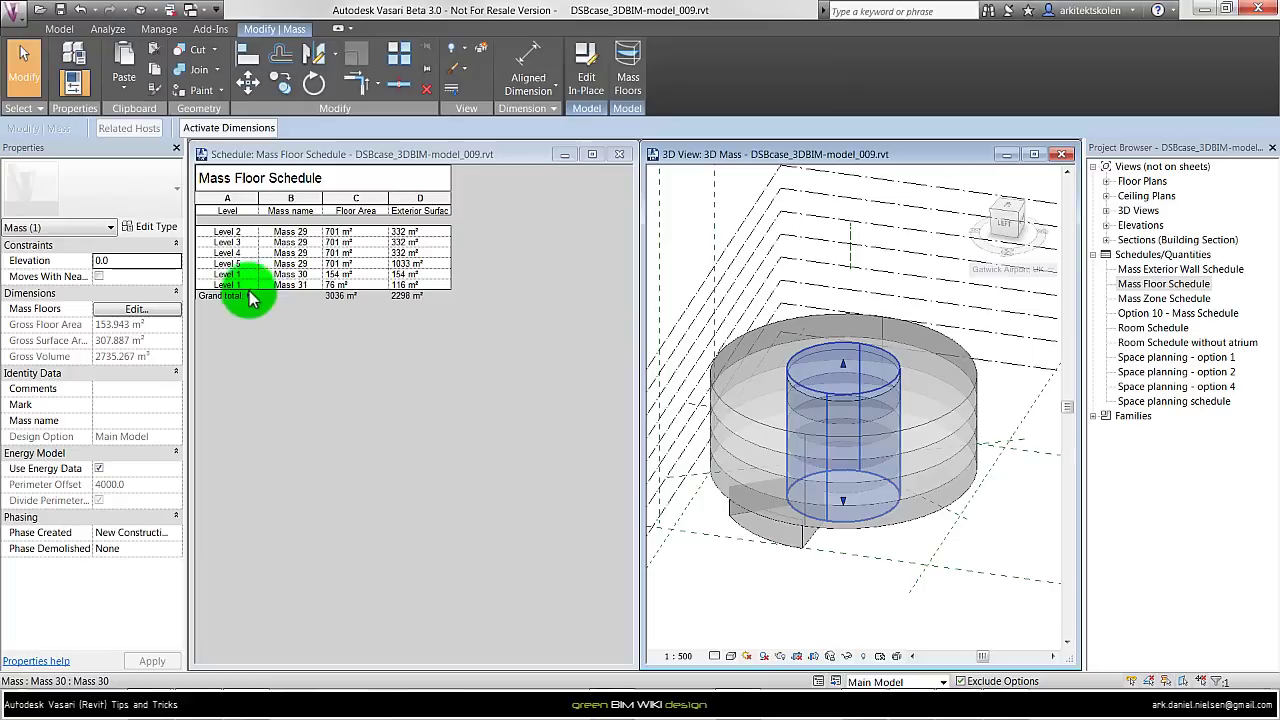
pyautogui.click(776, 540)
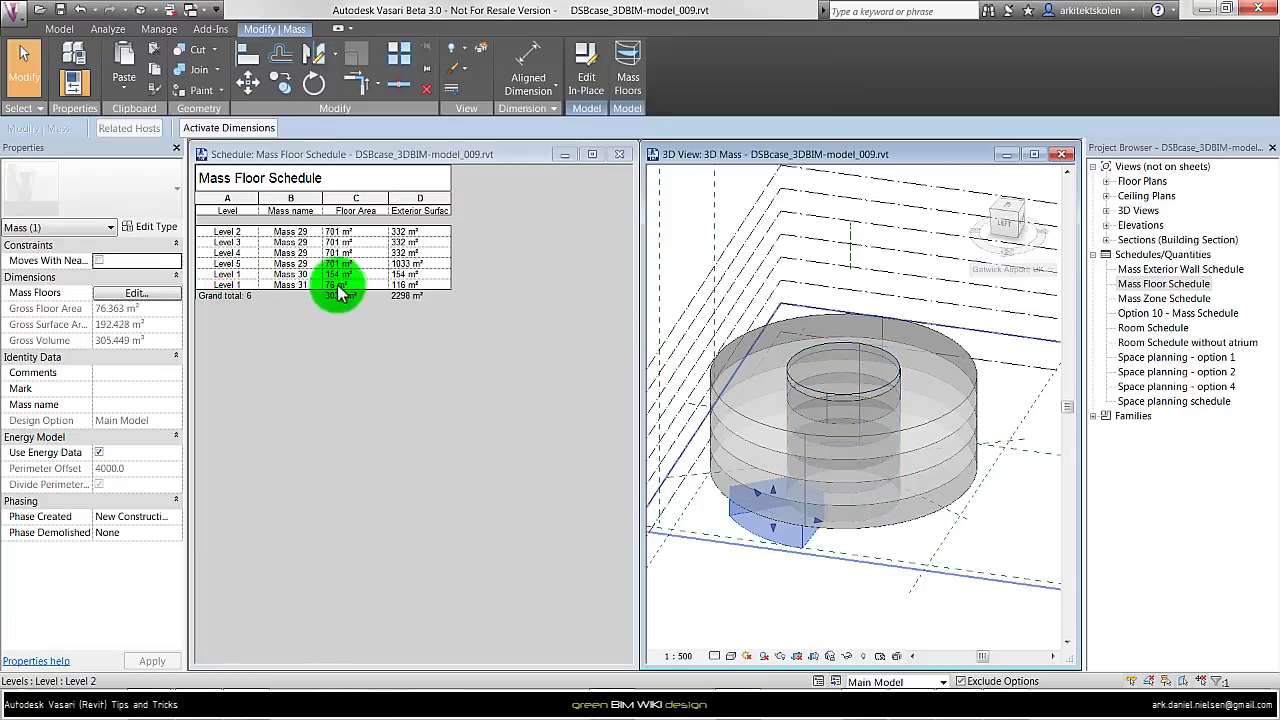
pyautogui.click(305, 340)
pyautogui.click(700, 158)
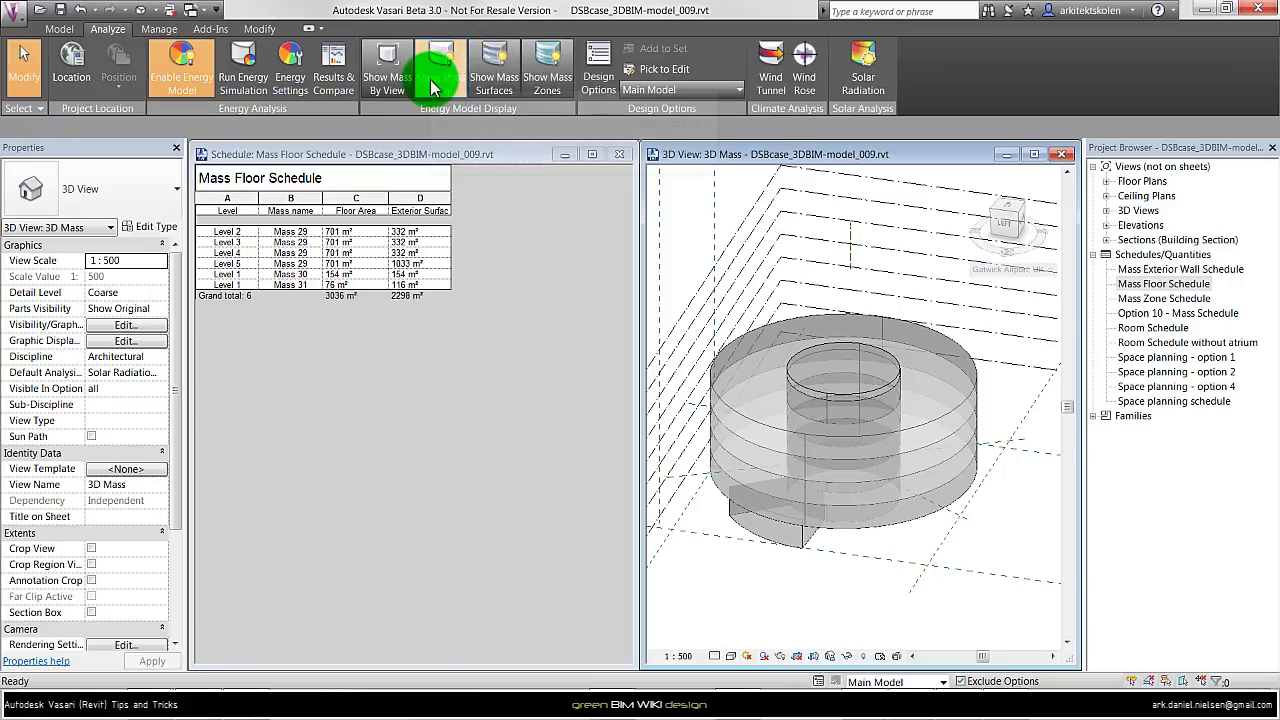
# Step: Display the masses as analytical mass surfaces and clear the selection
pyautogui.click(507, 93)
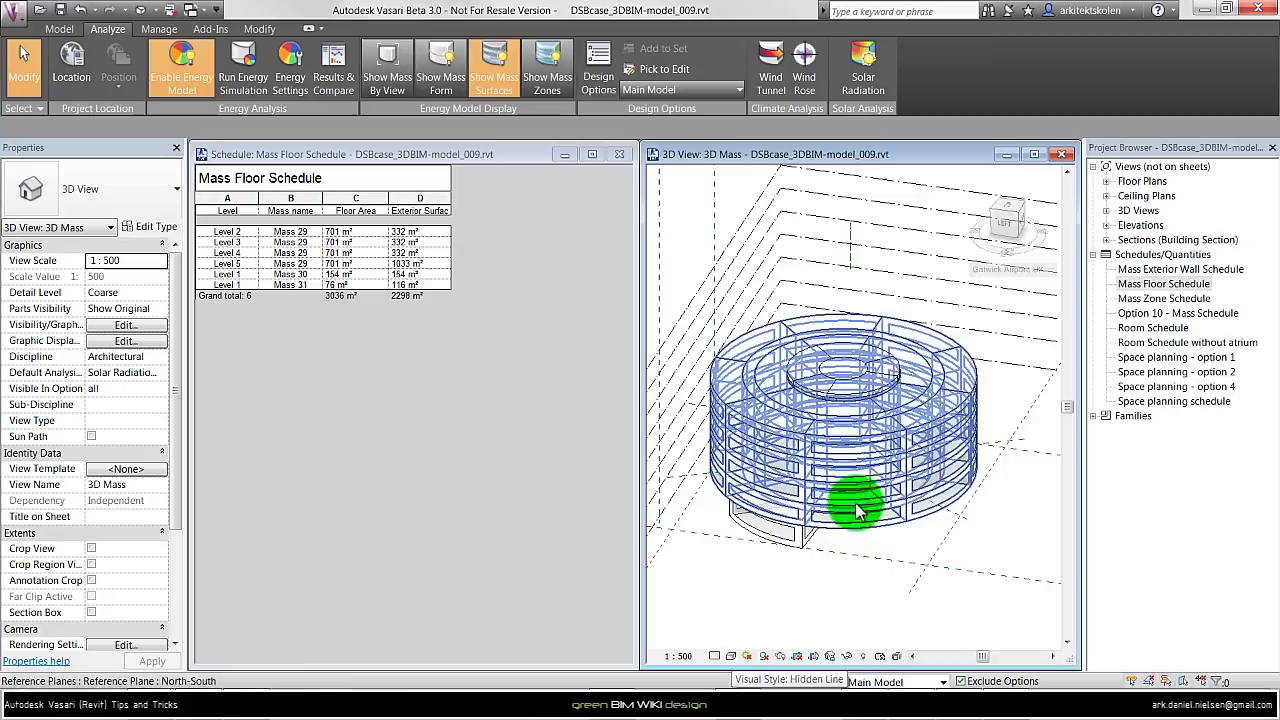
pyautogui.click(787, 592)
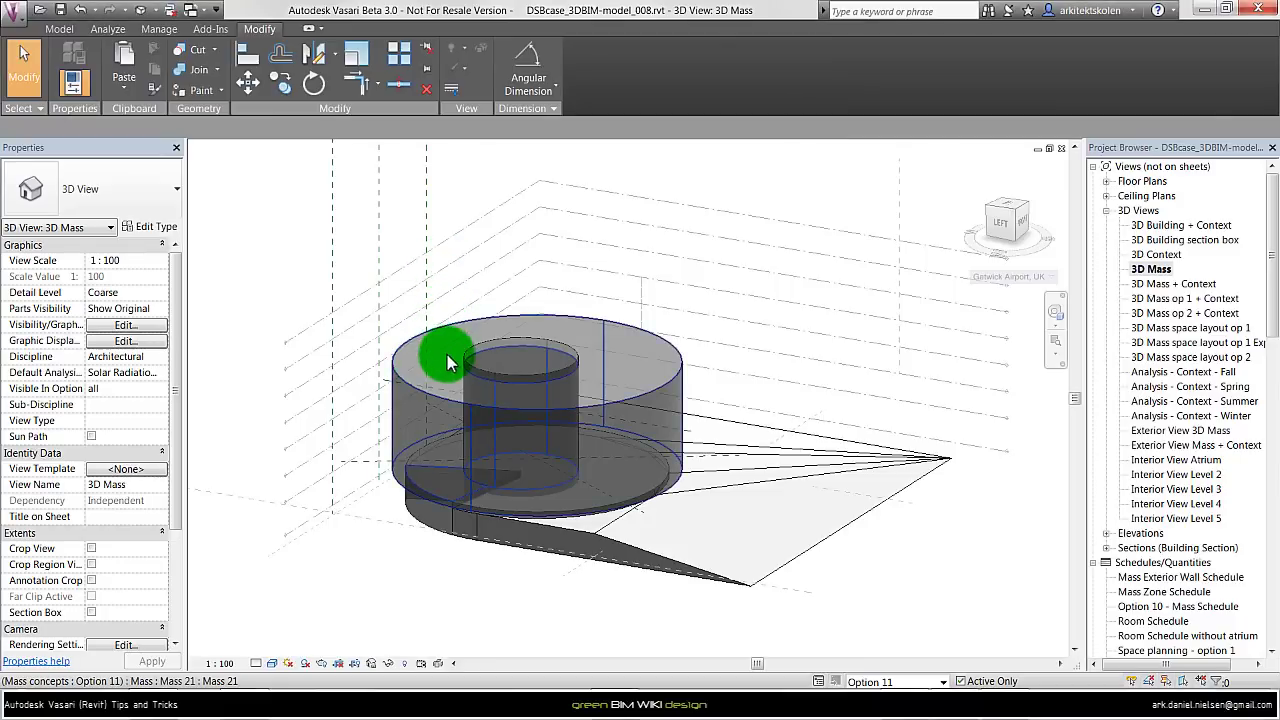
pyautogui.click(655, 410)
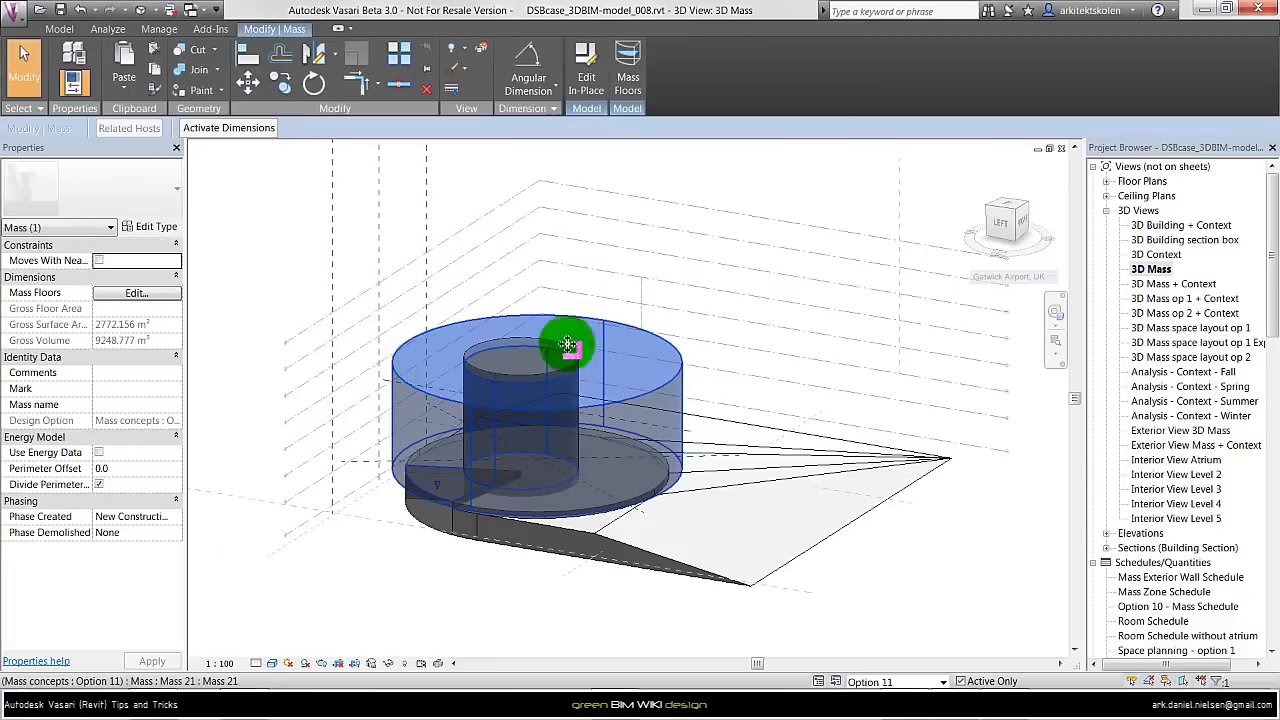
pyautogui.click(630, 75)
pyautogui.click(640, 457)
pyautogui.click(445, 645)
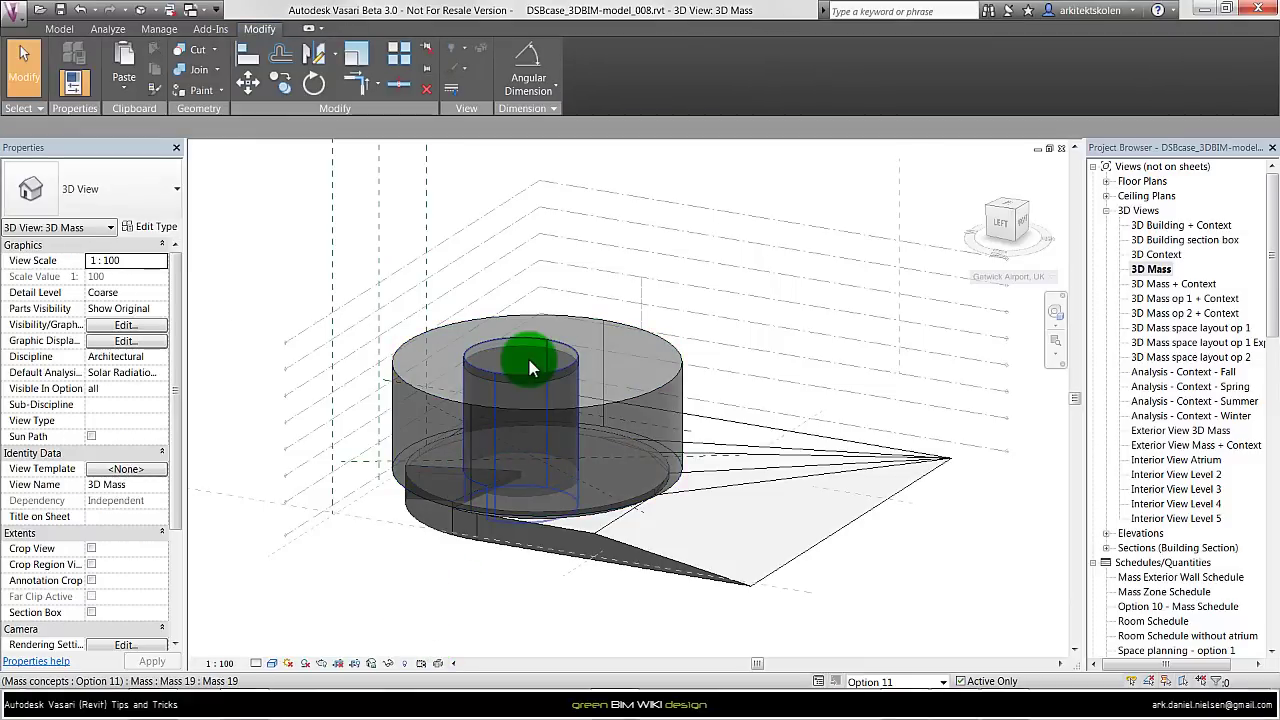
pyautogui.click(470, 358)
pyautogui.click(425, 516)
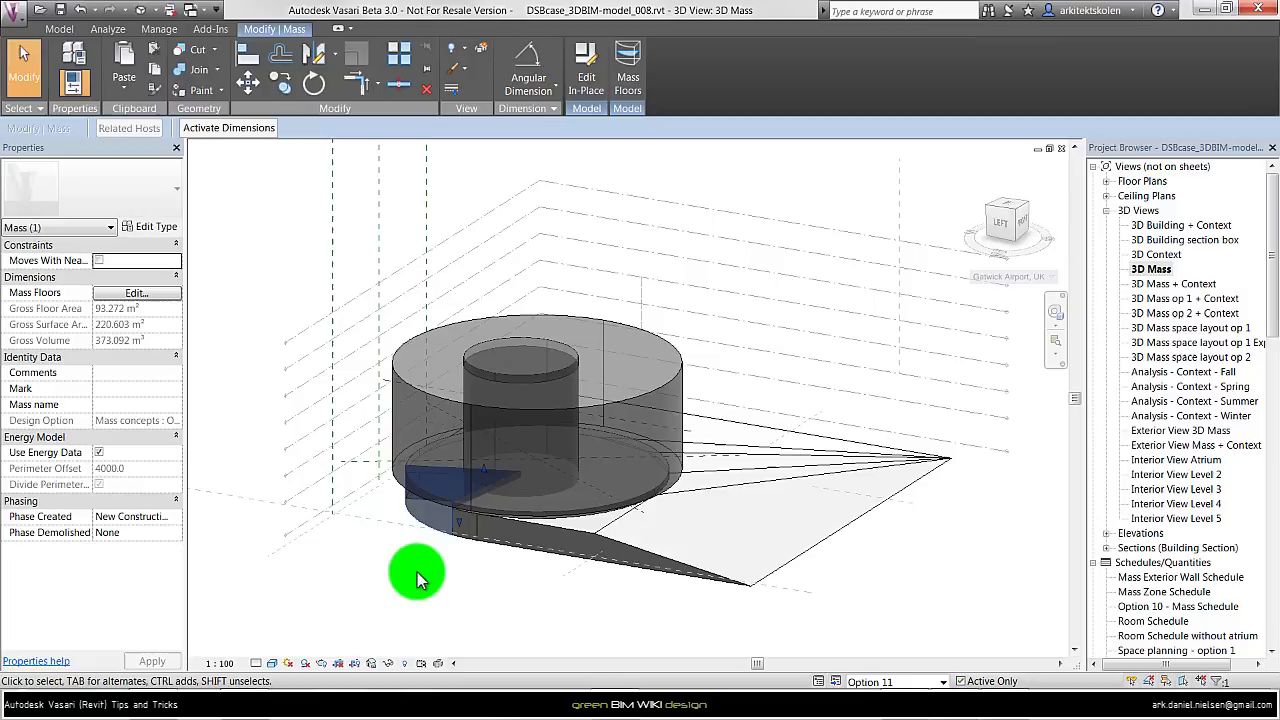
pyautogui.click(434, 429)
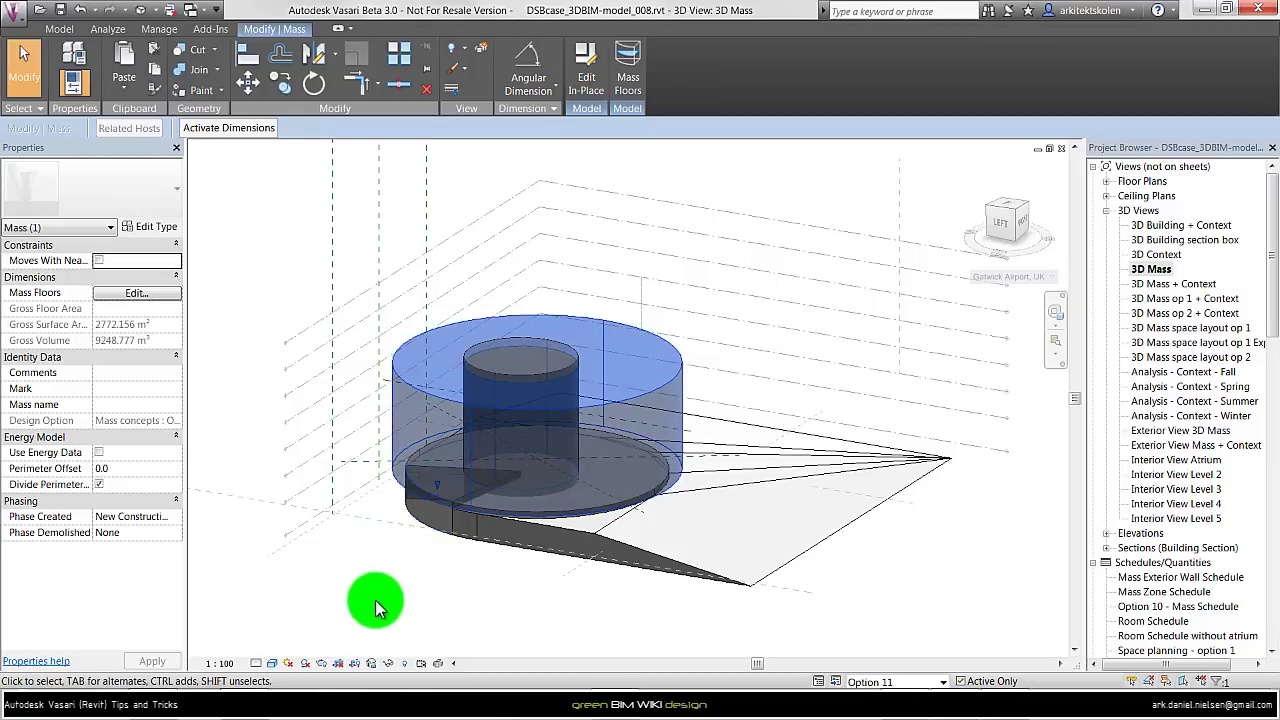
pyautogui.click(586, 70)
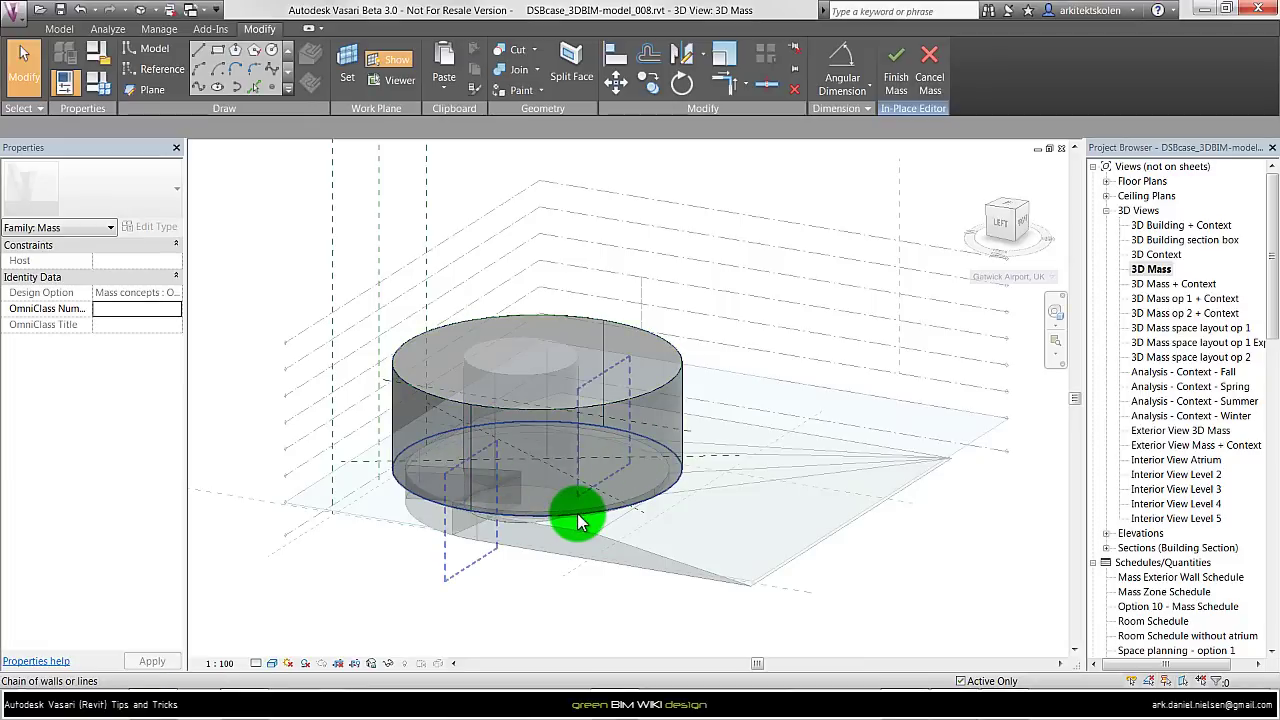
pyautogui.click(896, 84)
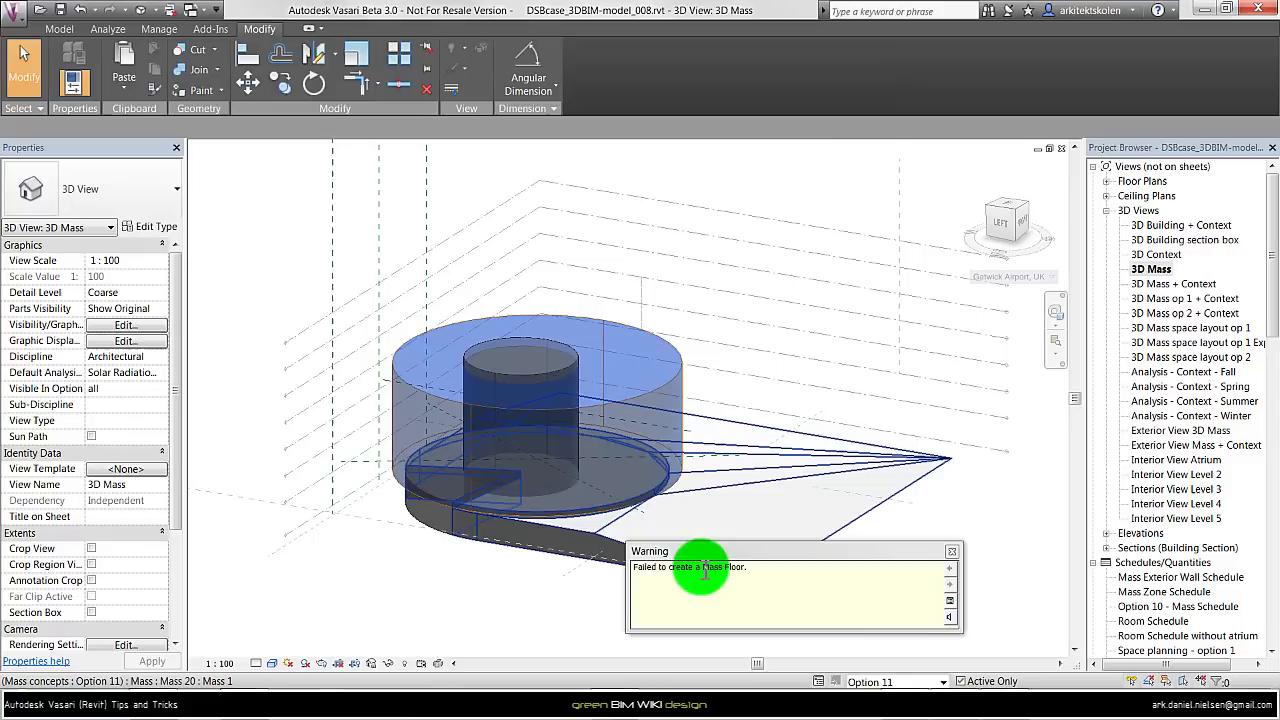
pyautogui.click(386, 584)
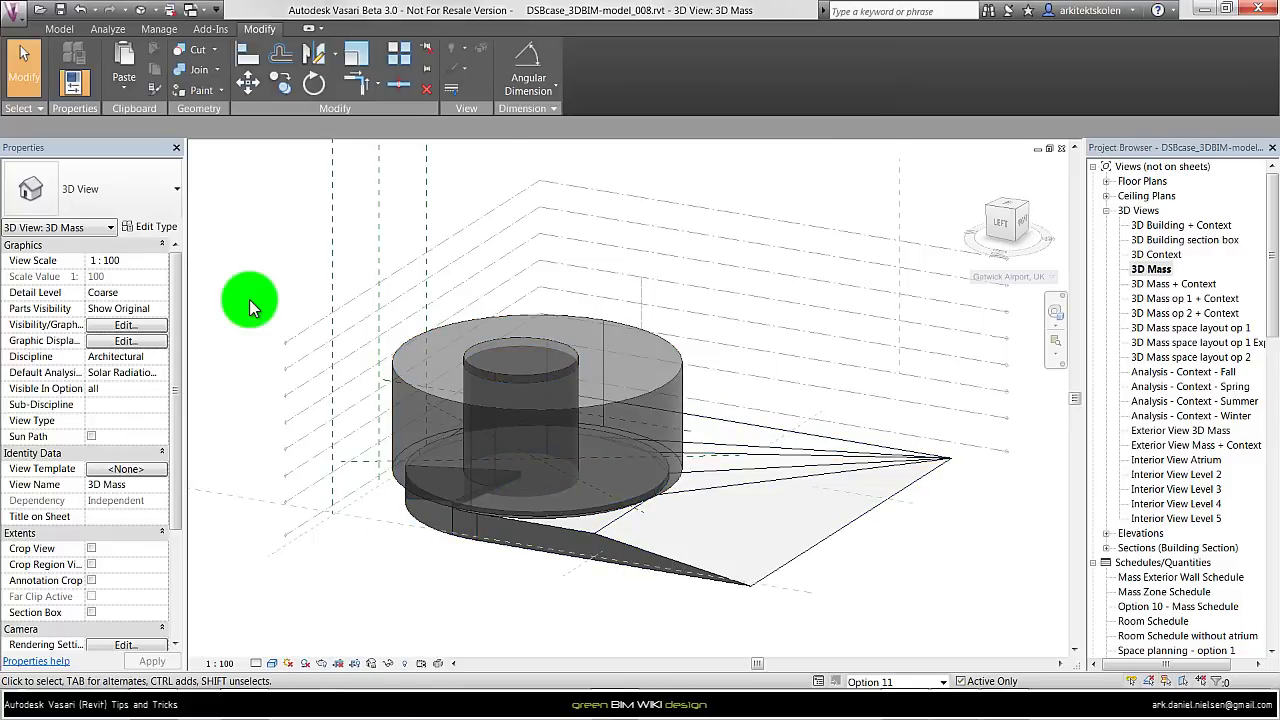
# Step: Unjoin the outer cylinder from the base mass and select it to check its floors
pyautogui.click(215, 70)
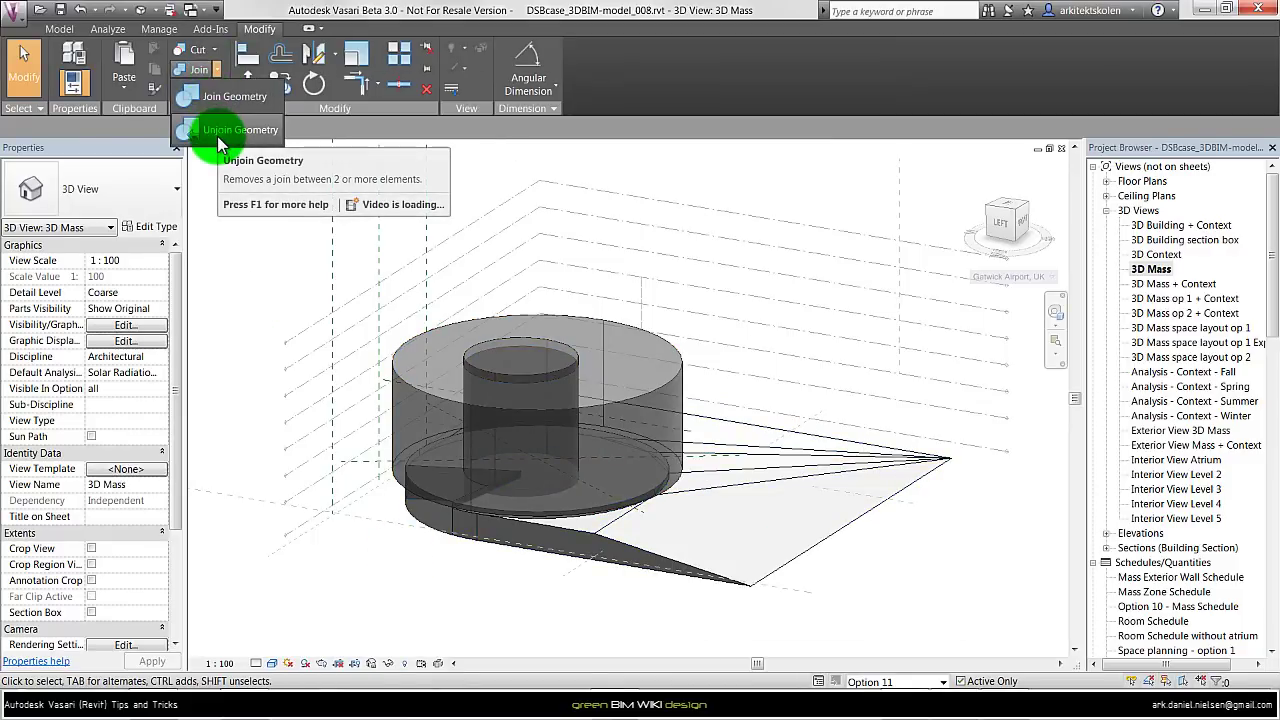
pyautogui.click(217, 136)
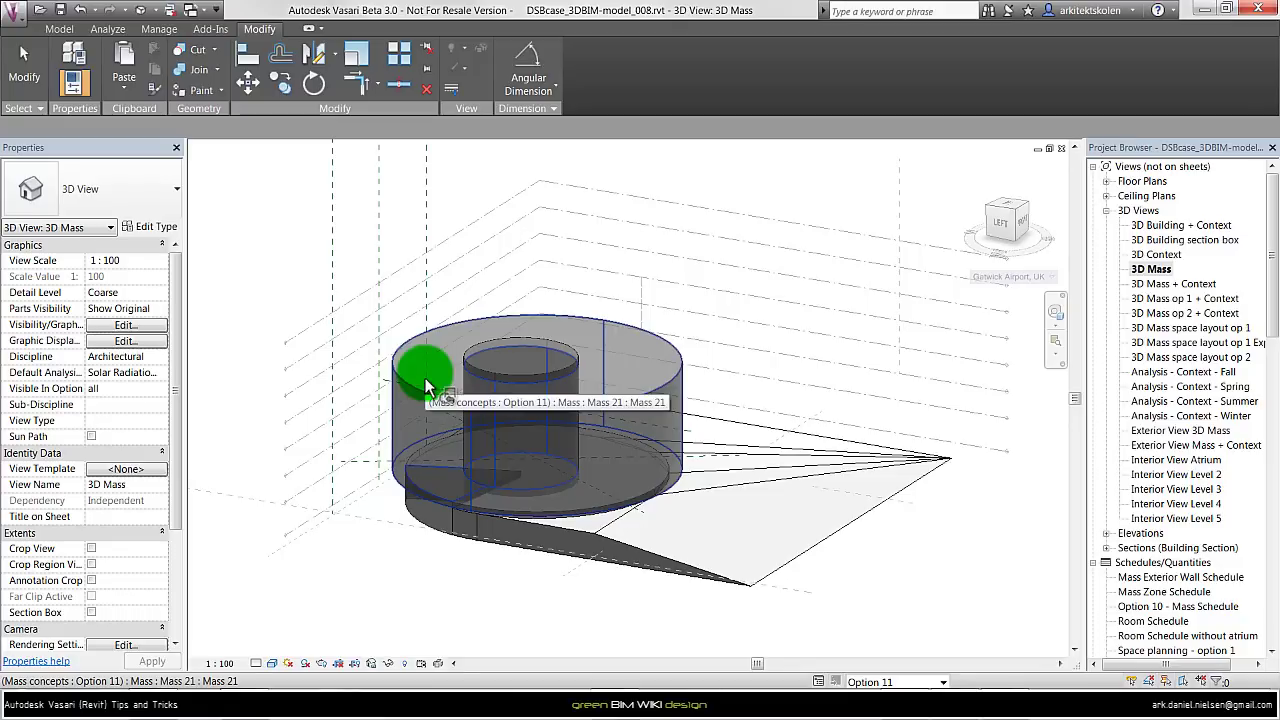
pyautogui.click(425, 387)
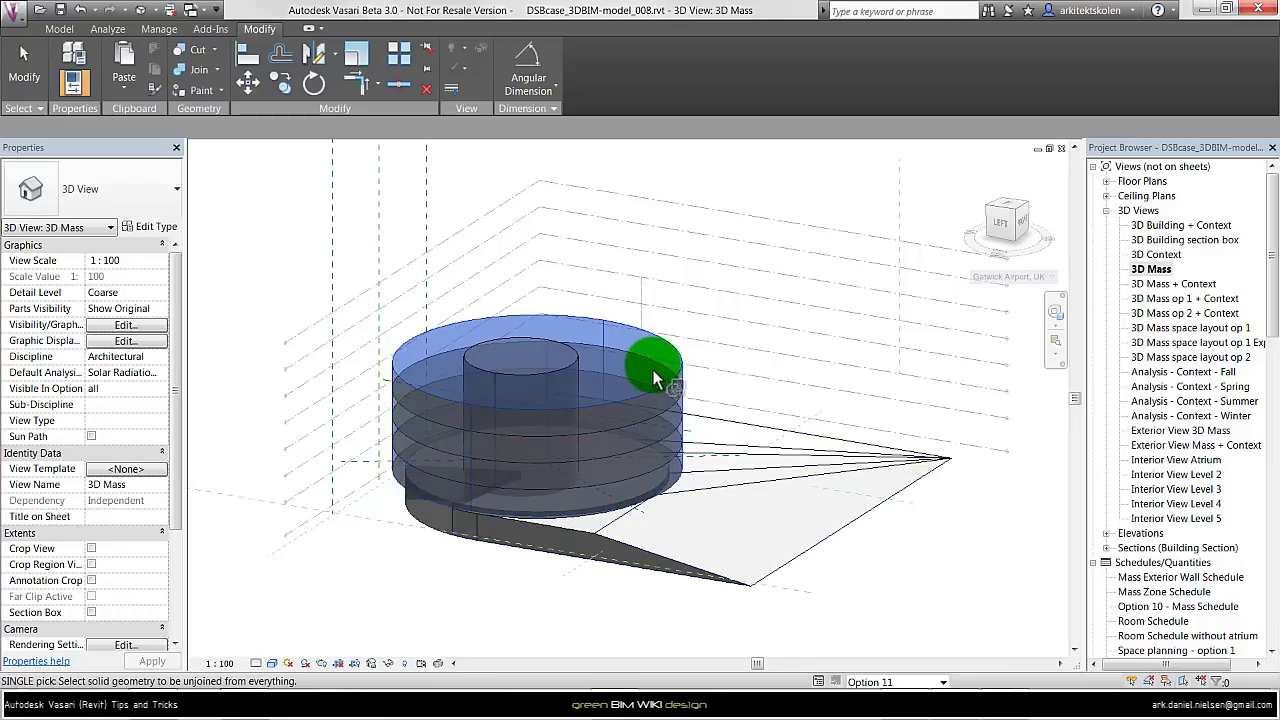
pyautogui.click(410, 578)
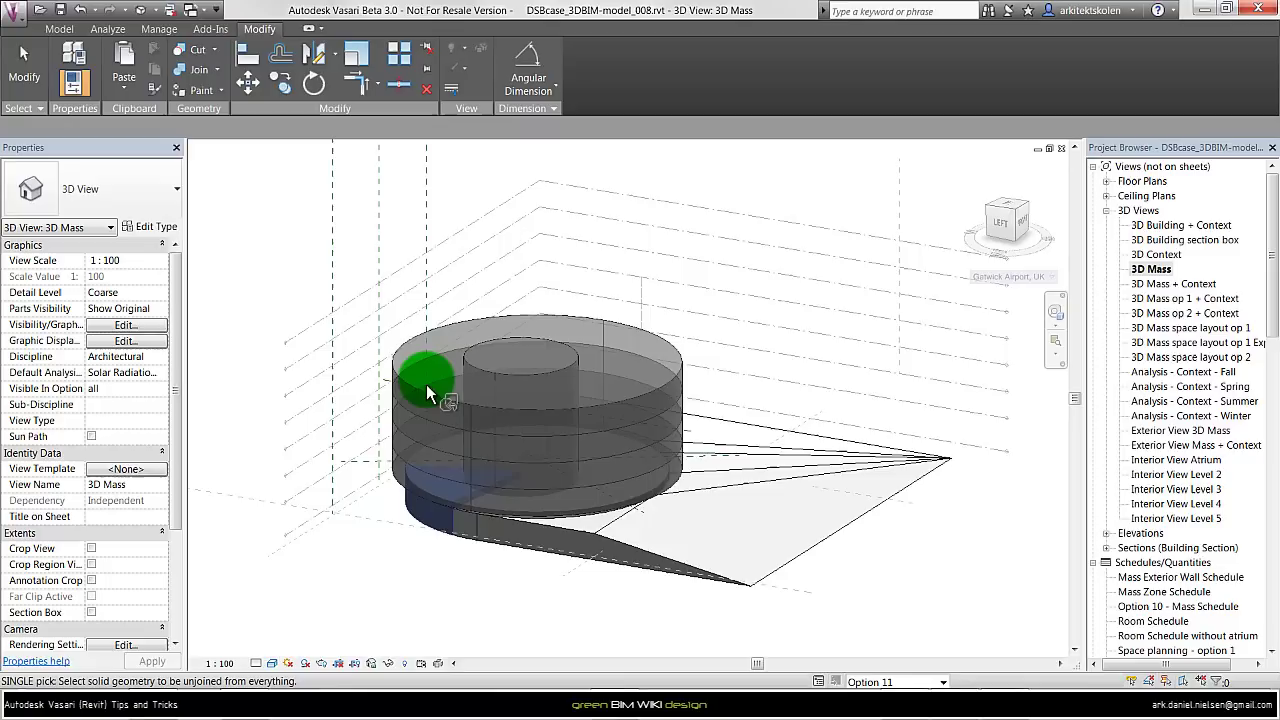
pyautogui.click(550, 337)
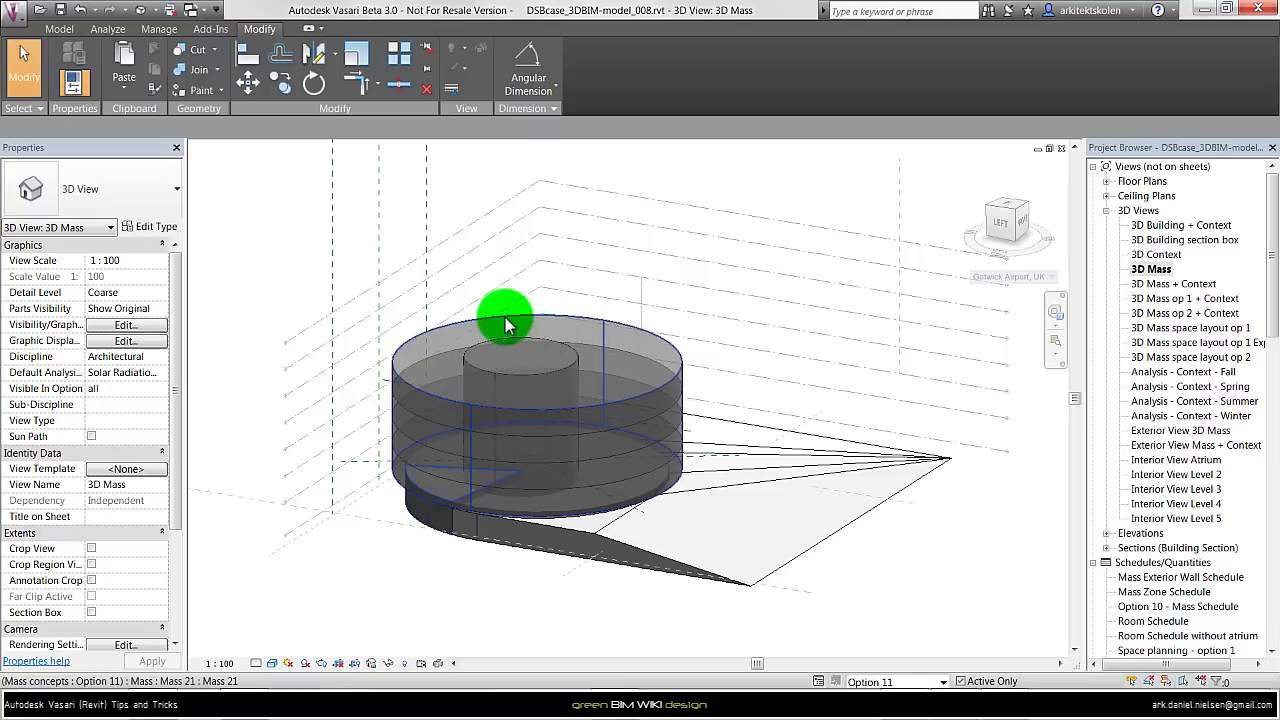
pyautogui.click(505, 323)
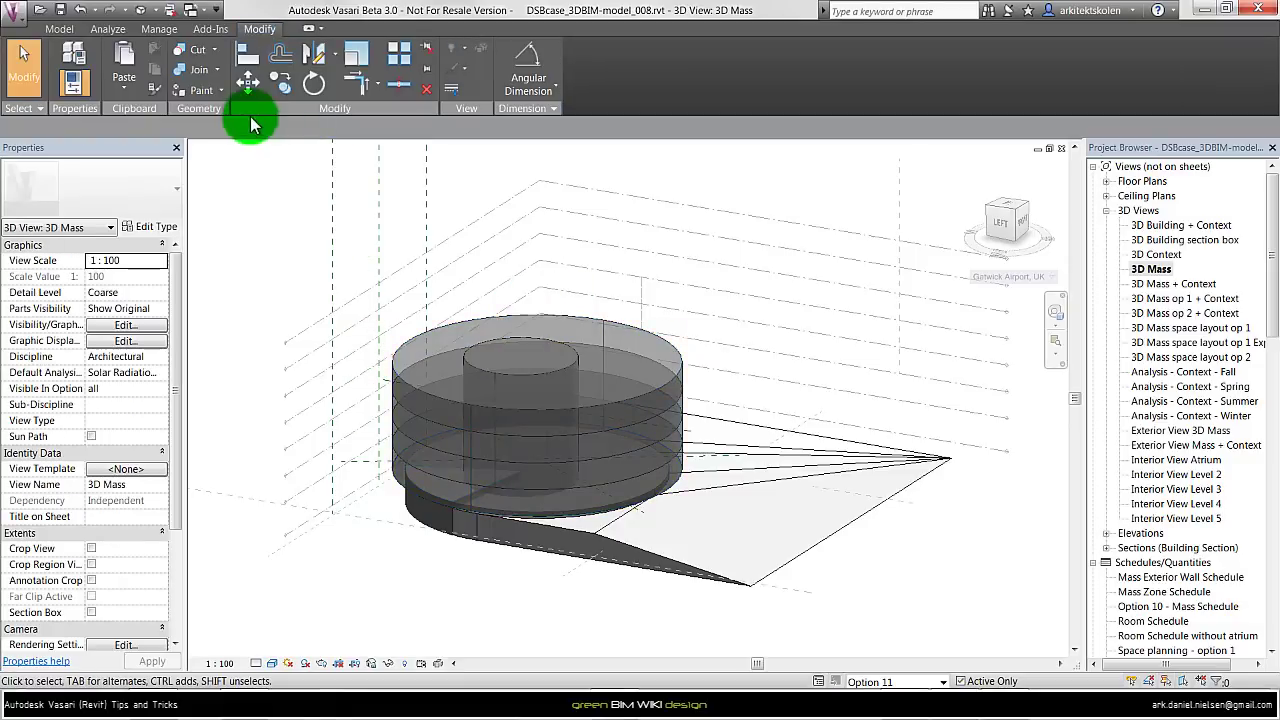
# Step: Cut the outer cylinder with the atrium cylinder, and the entrance wedge with the outer cylinder
pyautogui.click(364, 228)
pyautogui.click(199, 54)
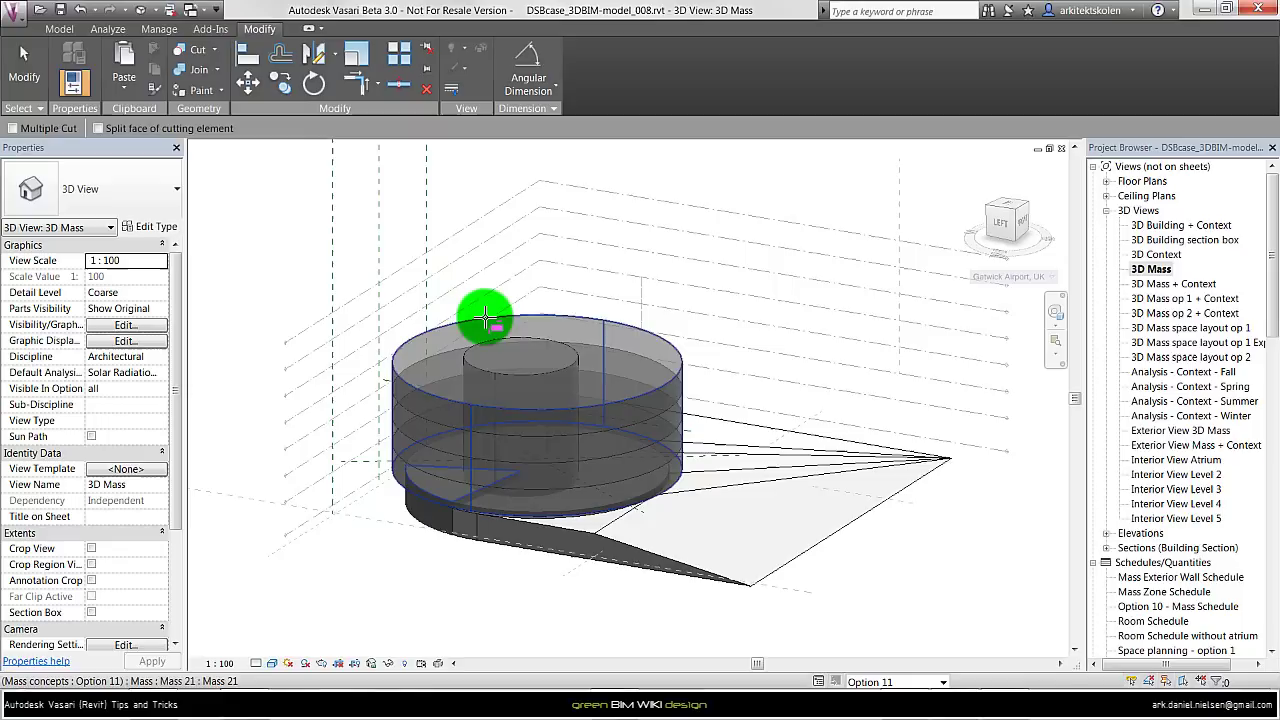
pyautogui.click(485, 318)
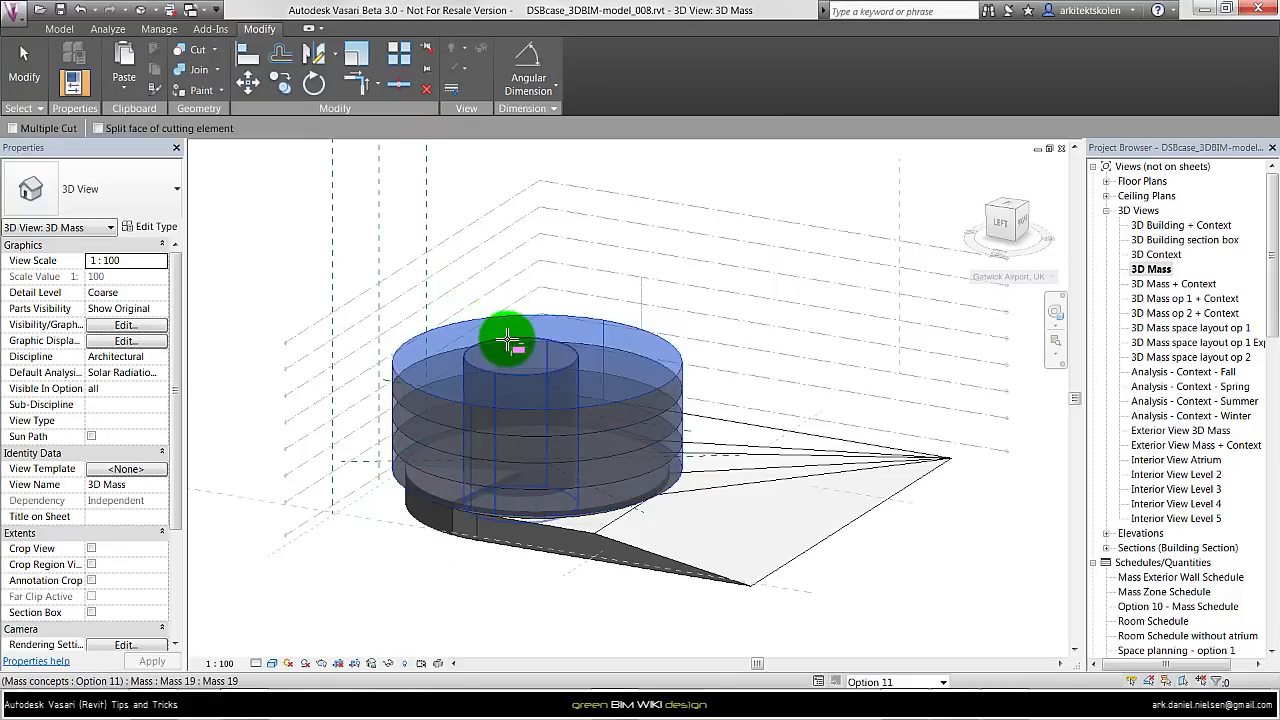
pyautogui.click(508, 342)
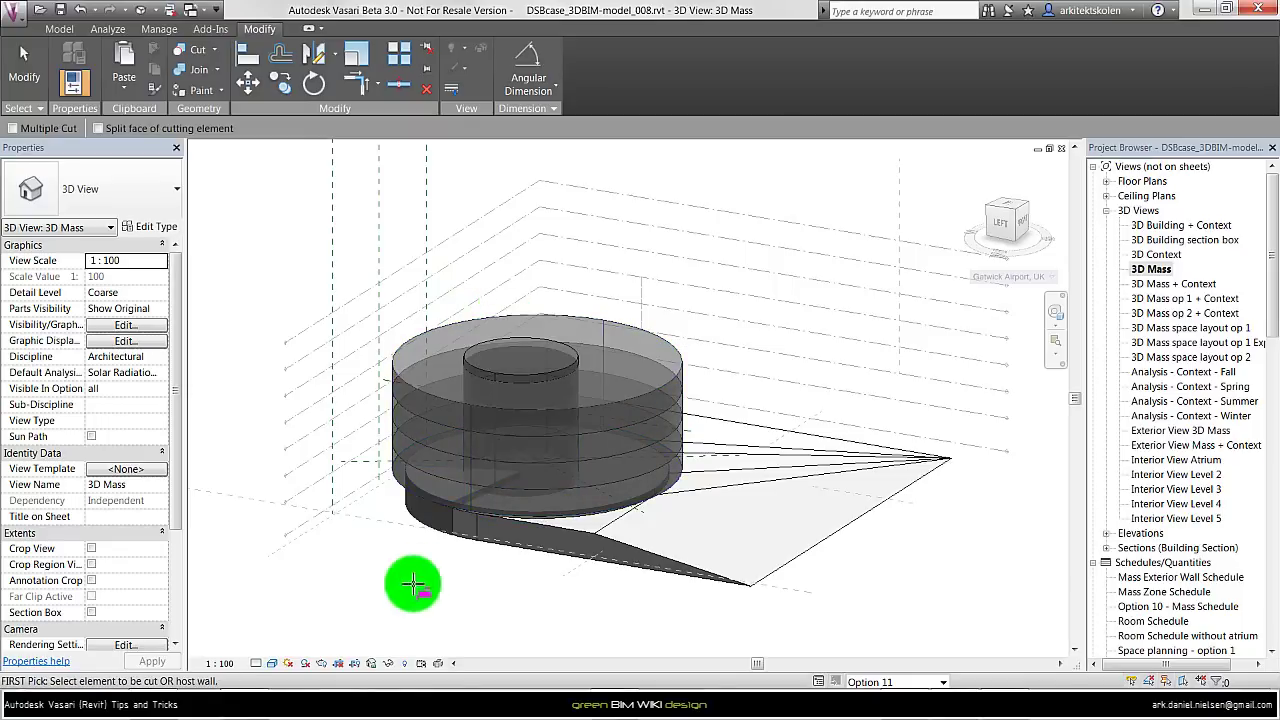
pyautogui.click(432, 516)
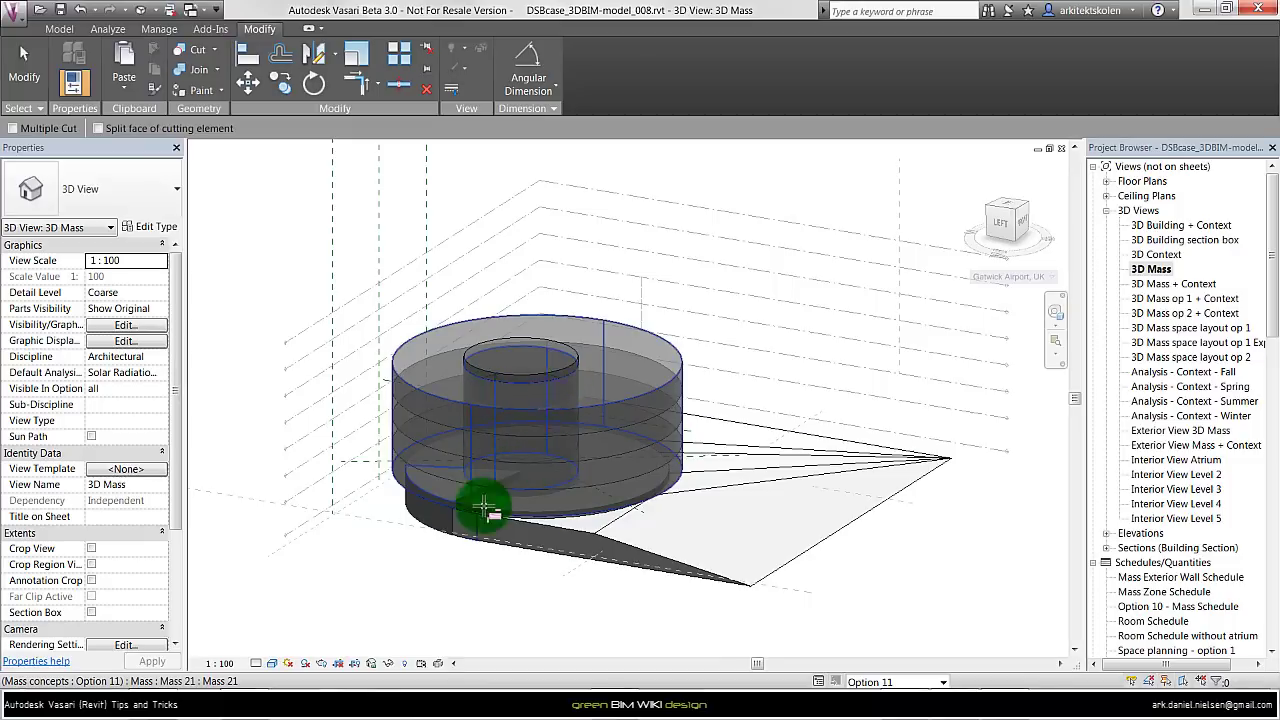
pyautogui.click(532, 344)
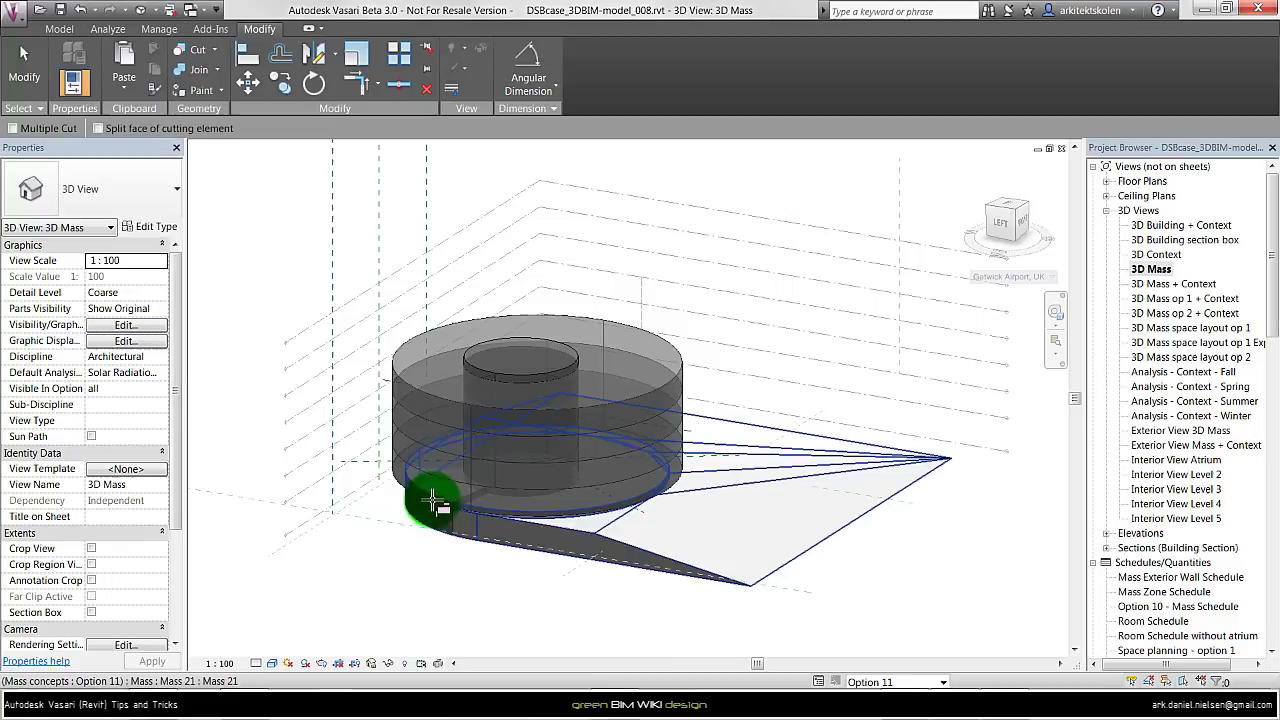
pyautogui.click(577, 528)
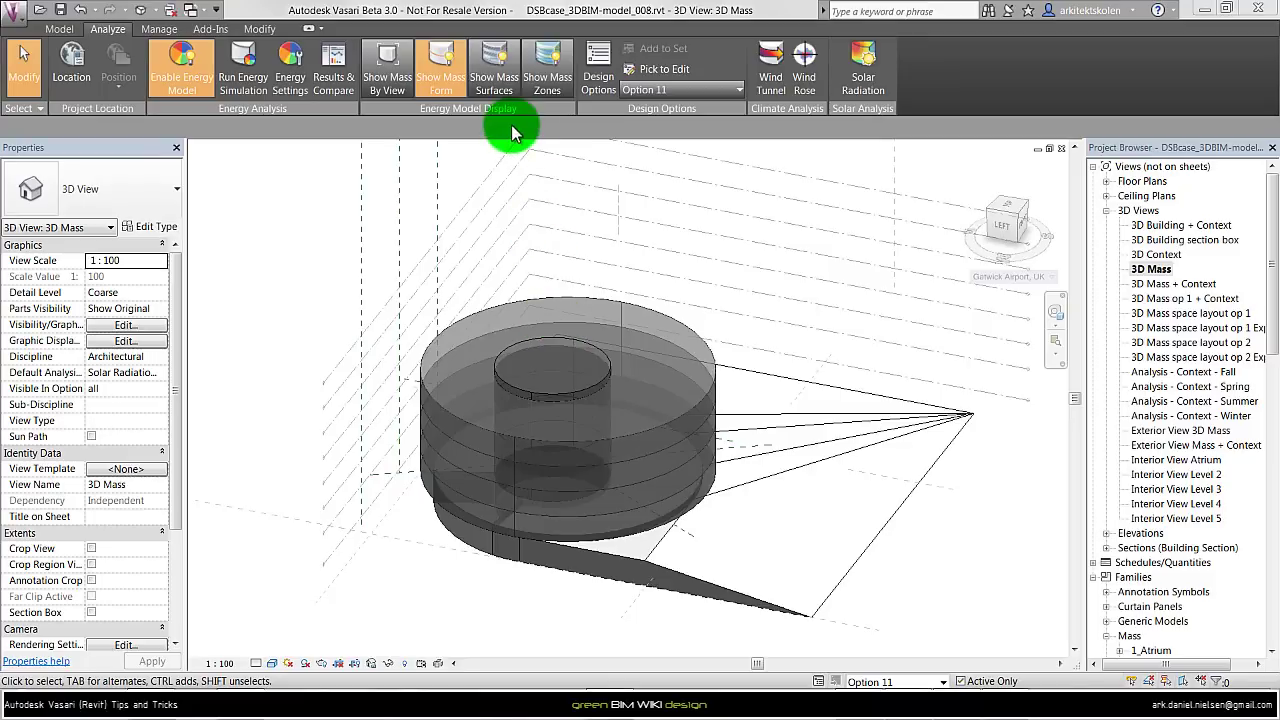
# Step: Show the masses as plain forms, glazed surfaces, then energy zones, and check the Join and Cut geometry options
pyautogui.click(398, 78)
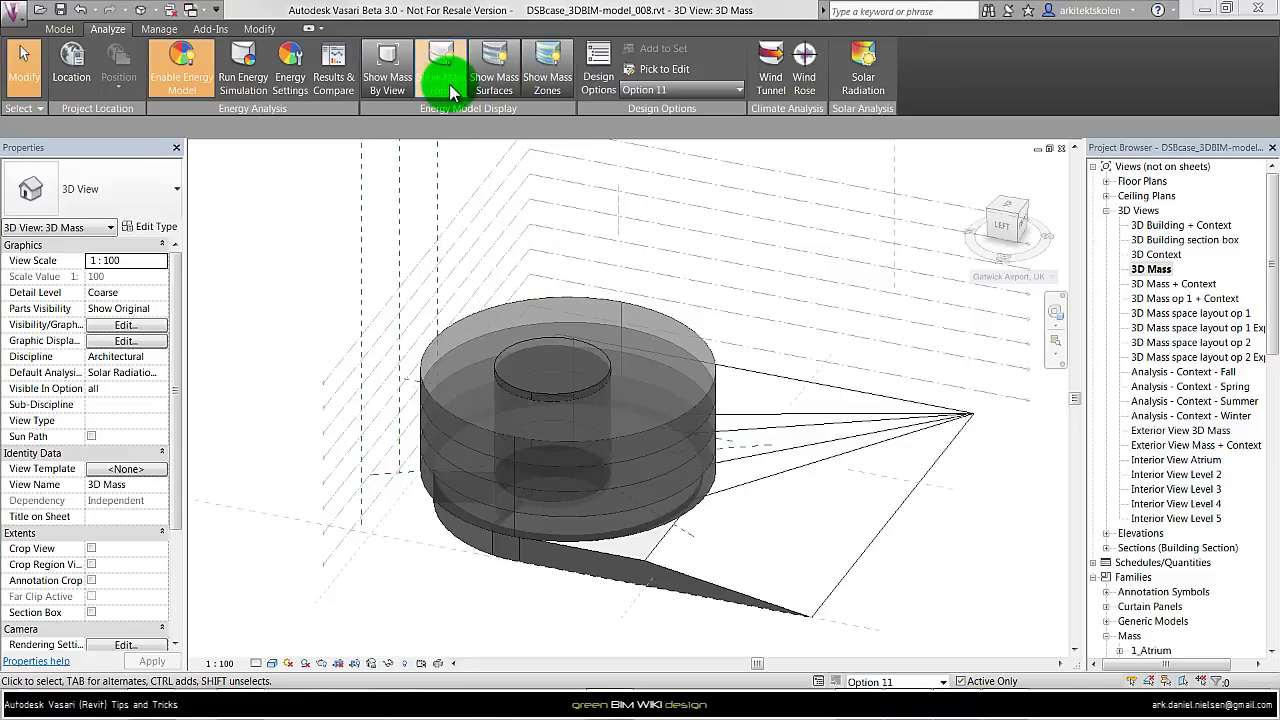
pyautogui.click(450, 88)
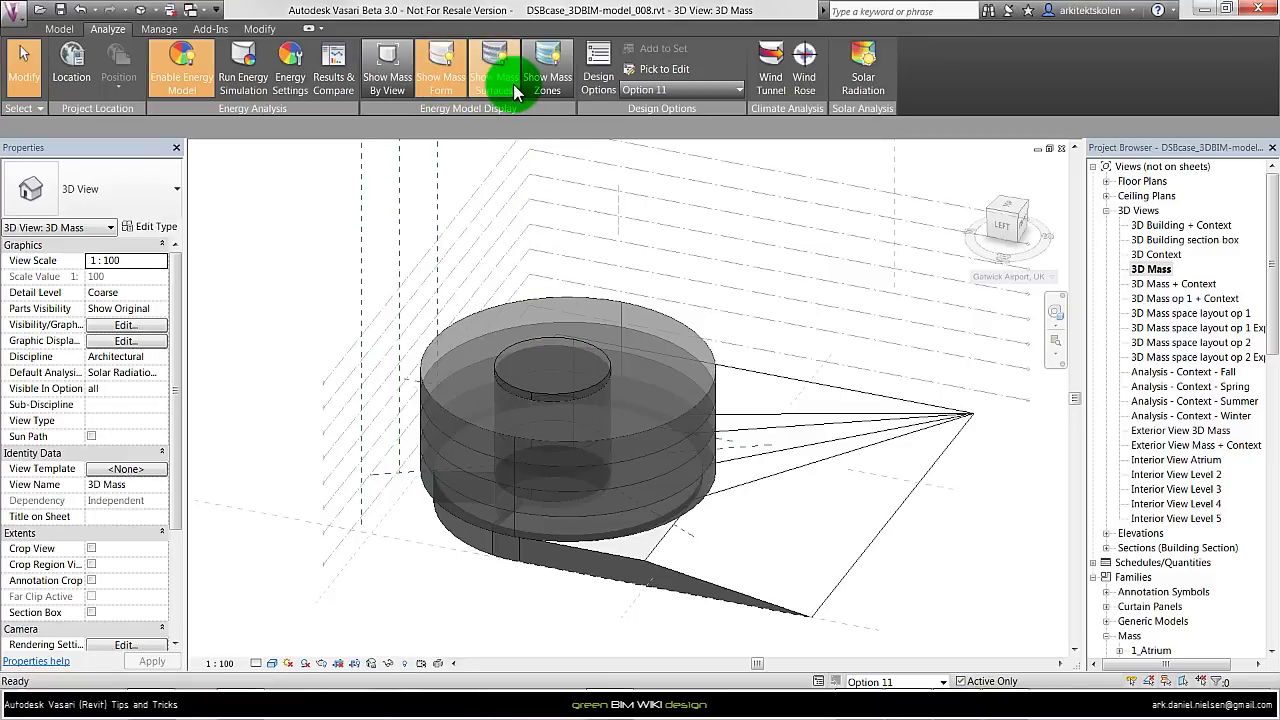
pyautogui.click(517, 92)
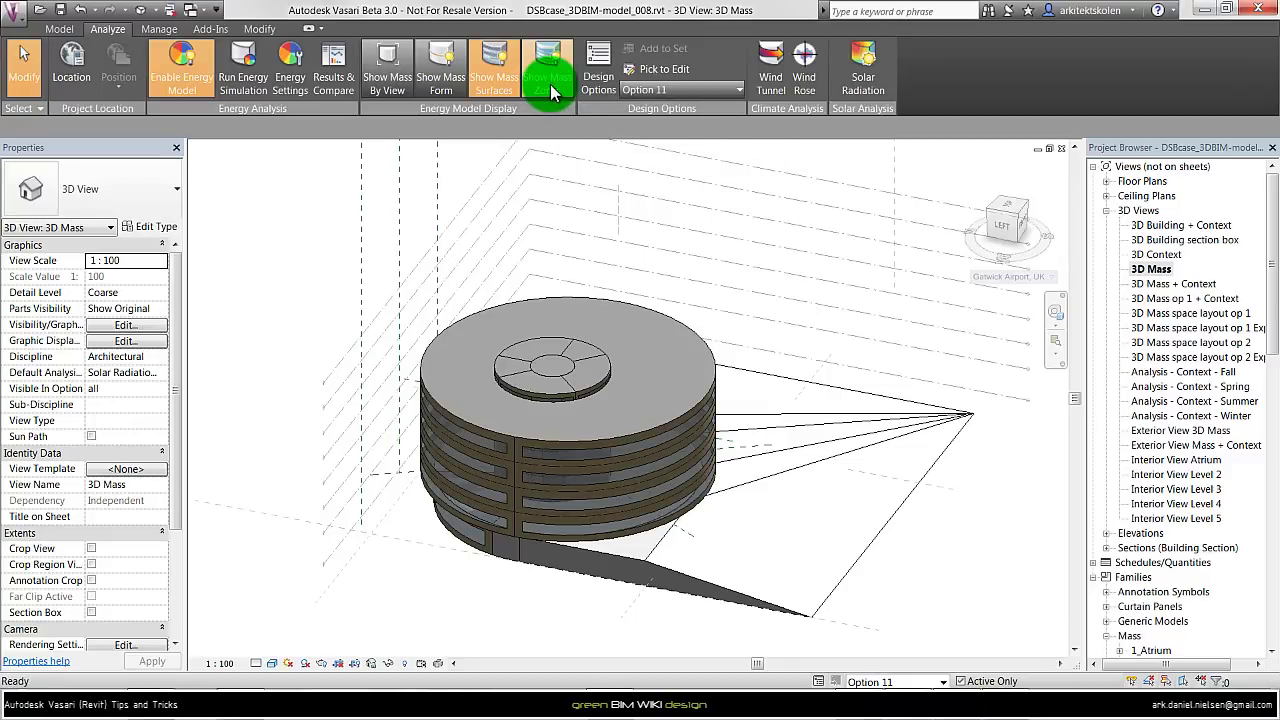
pyautogui.click(553, 92)
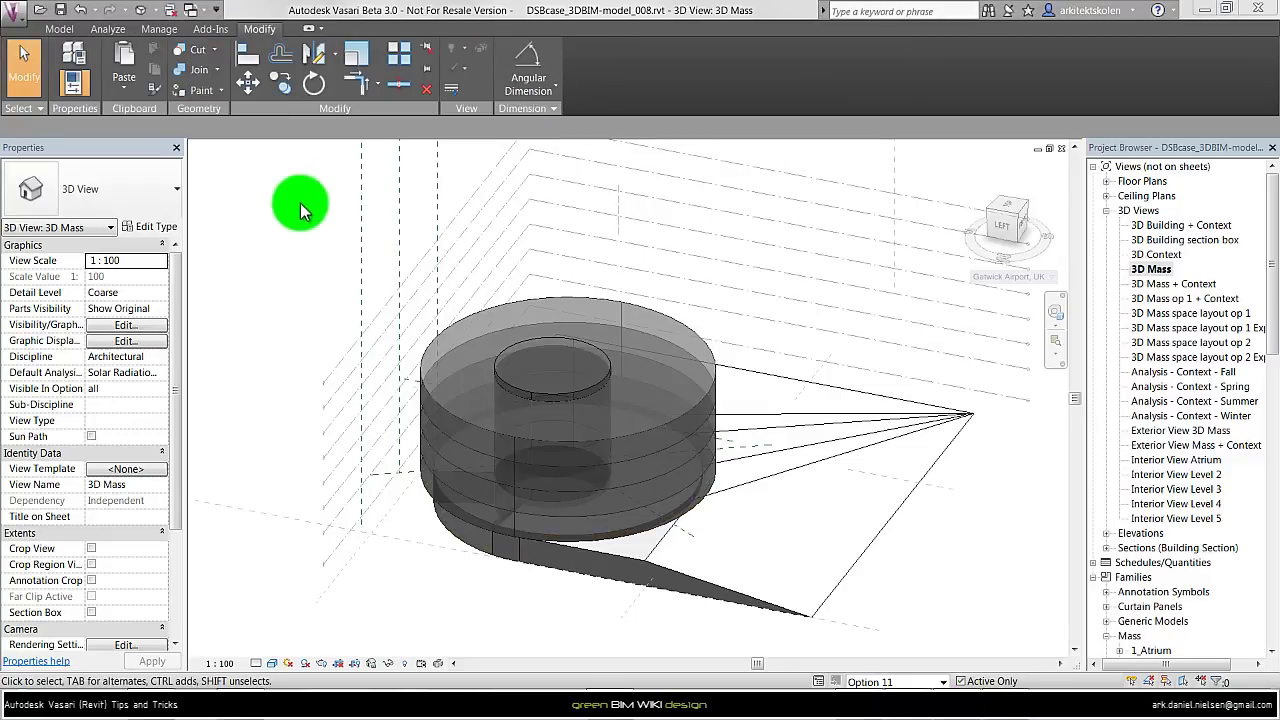
pyautogui.click(214, 70)
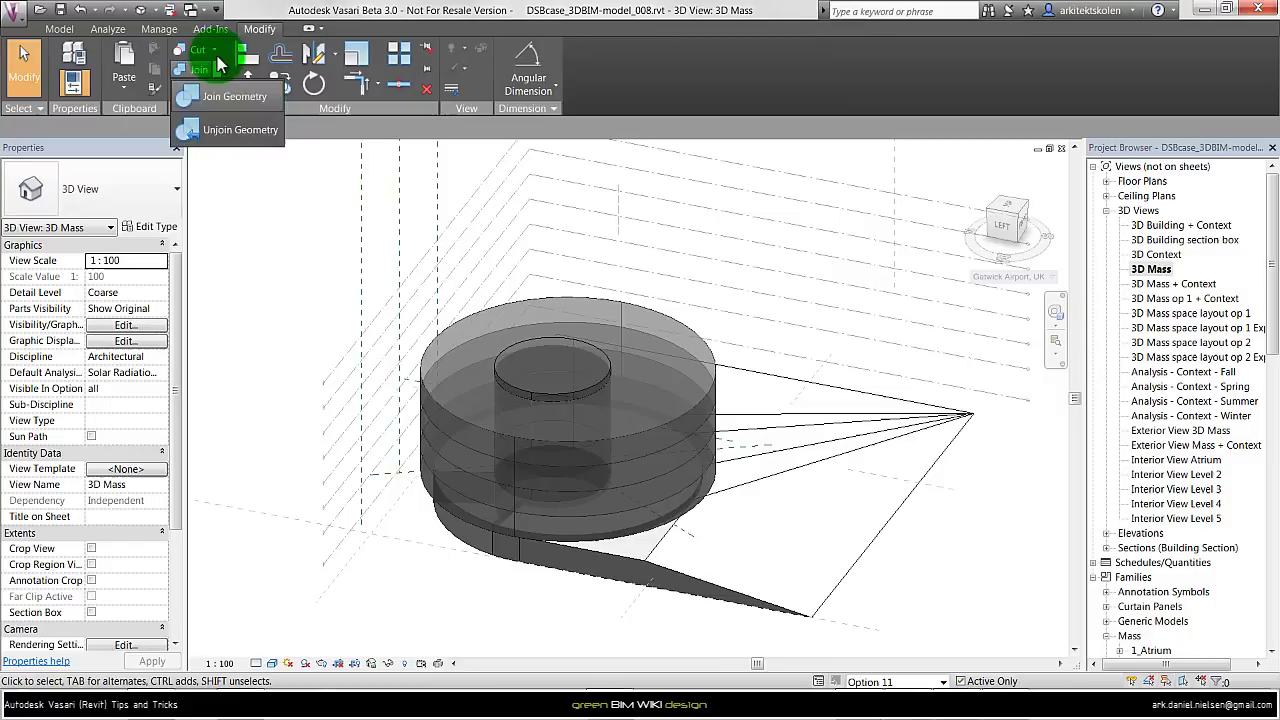
pyautogui.click(215, 52)
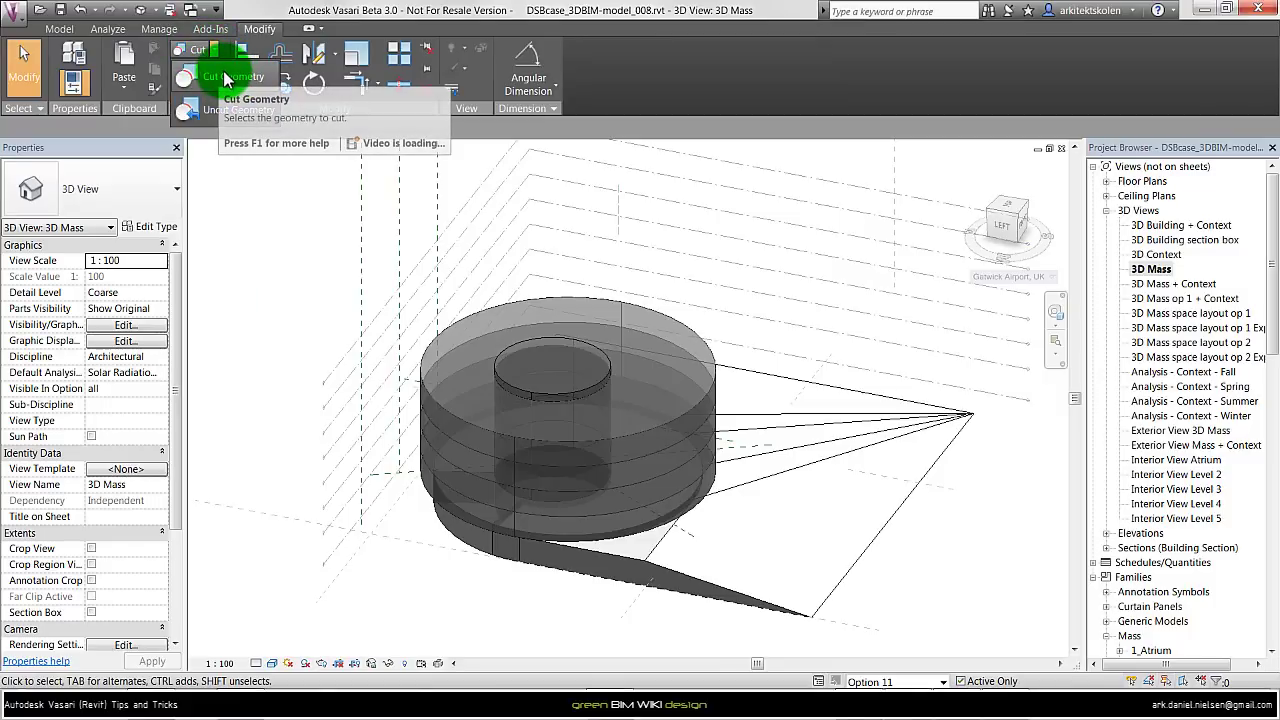